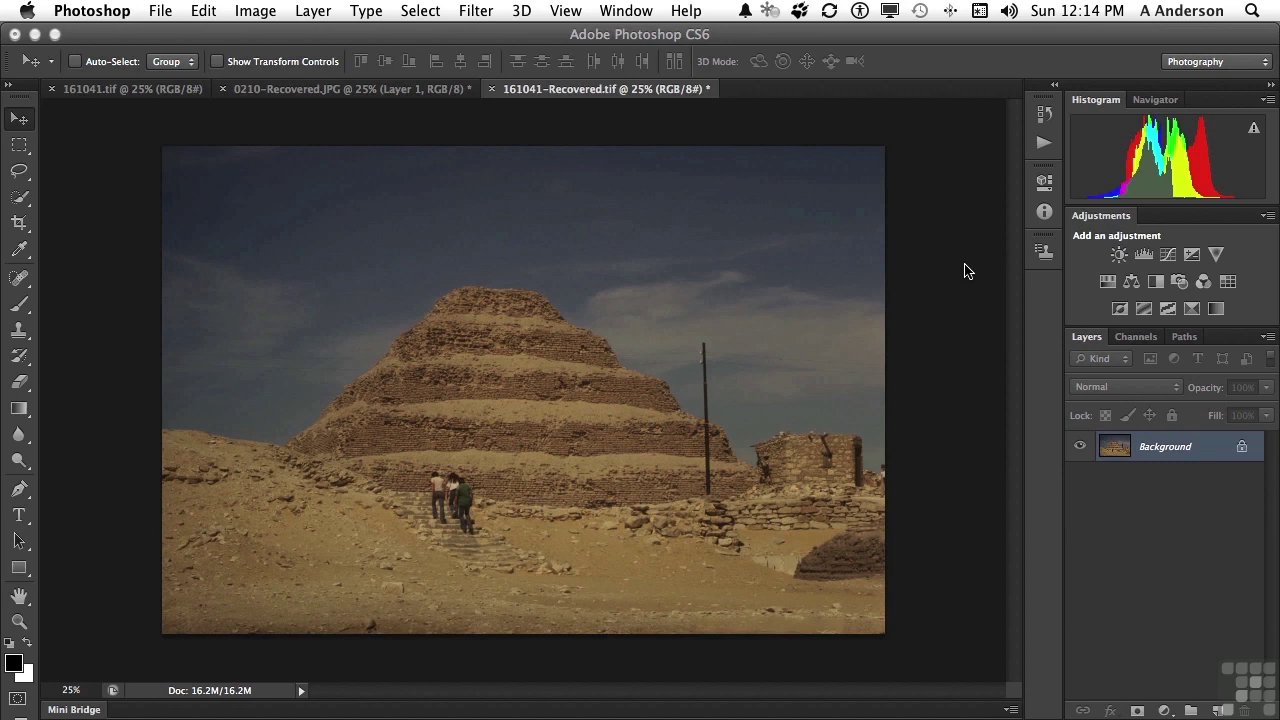
- Float the Adjustments panel over the pyramid photo and shift it slightly left
{"action": "left_click", "coordinate": [1111, 220]}
{"action": "left_click_drag", "start_coordinate": [1113, 220], "coordinate": [737, 220]}
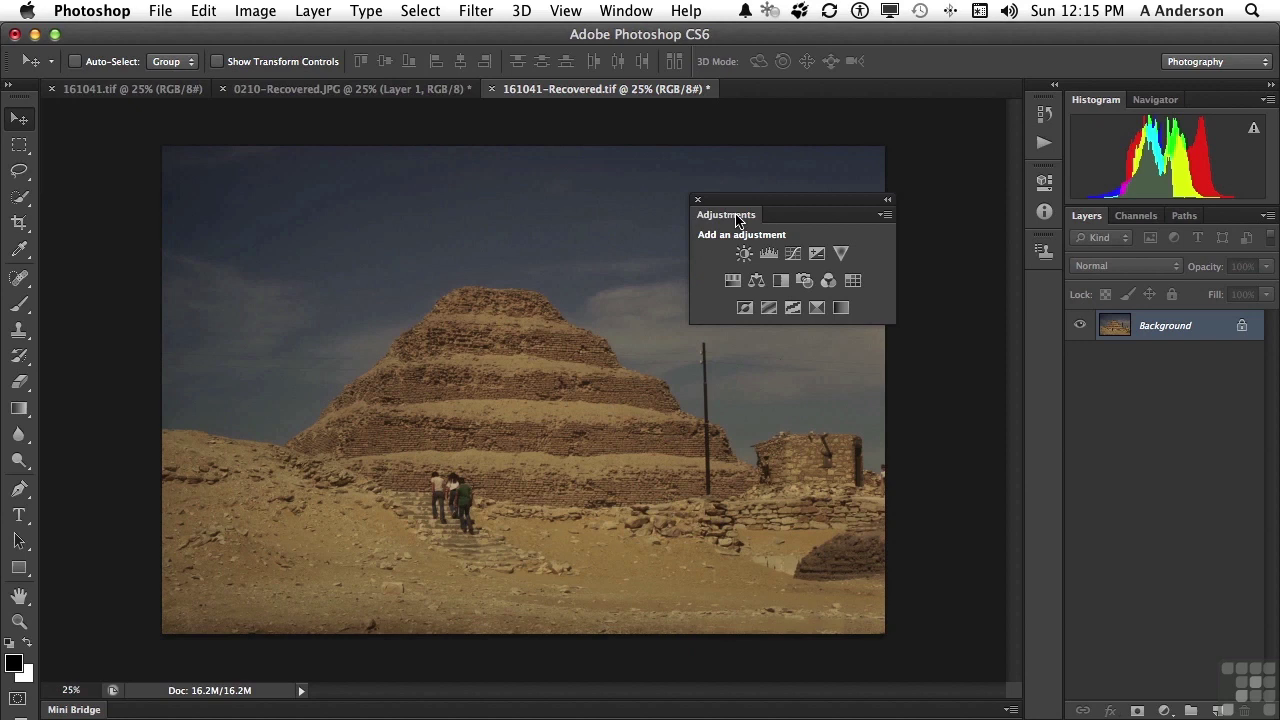
{"action": "left_click_drag", "start_coordinate": [740, 201], "coordinate": [635, 190]}
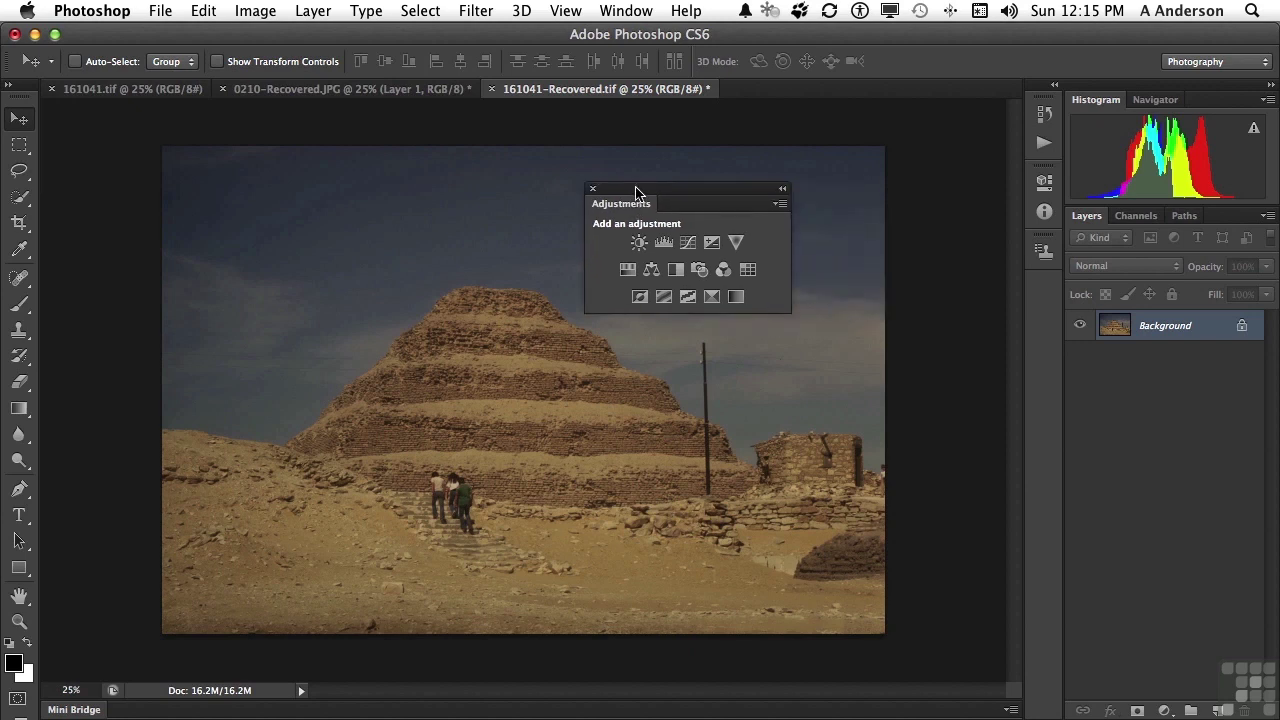
- Add a Brightness/Contrast adjustment layer to the pyramid photo and check its mask settings
{"action": "left_click", "coordinate": [639, 243]}
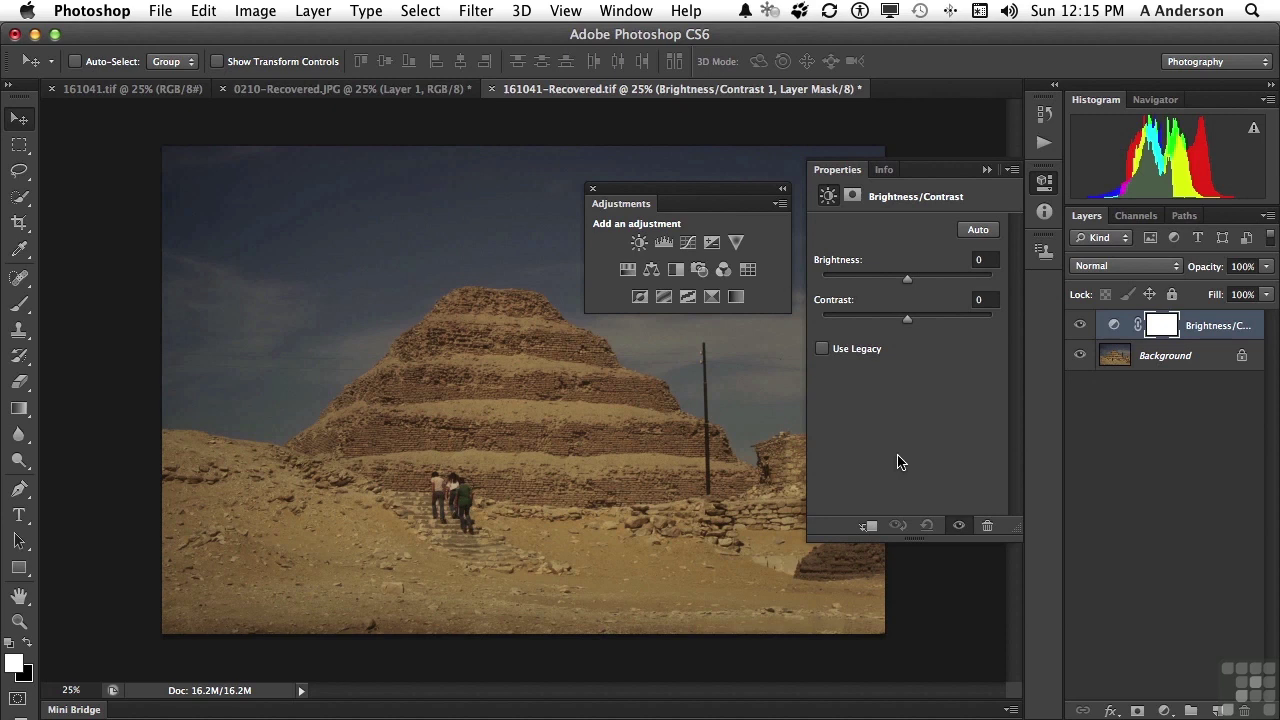
{"action": "left_click", "coordinate": [853, 199]}
{"action": "left_click", "coordinate": [827, 198]}
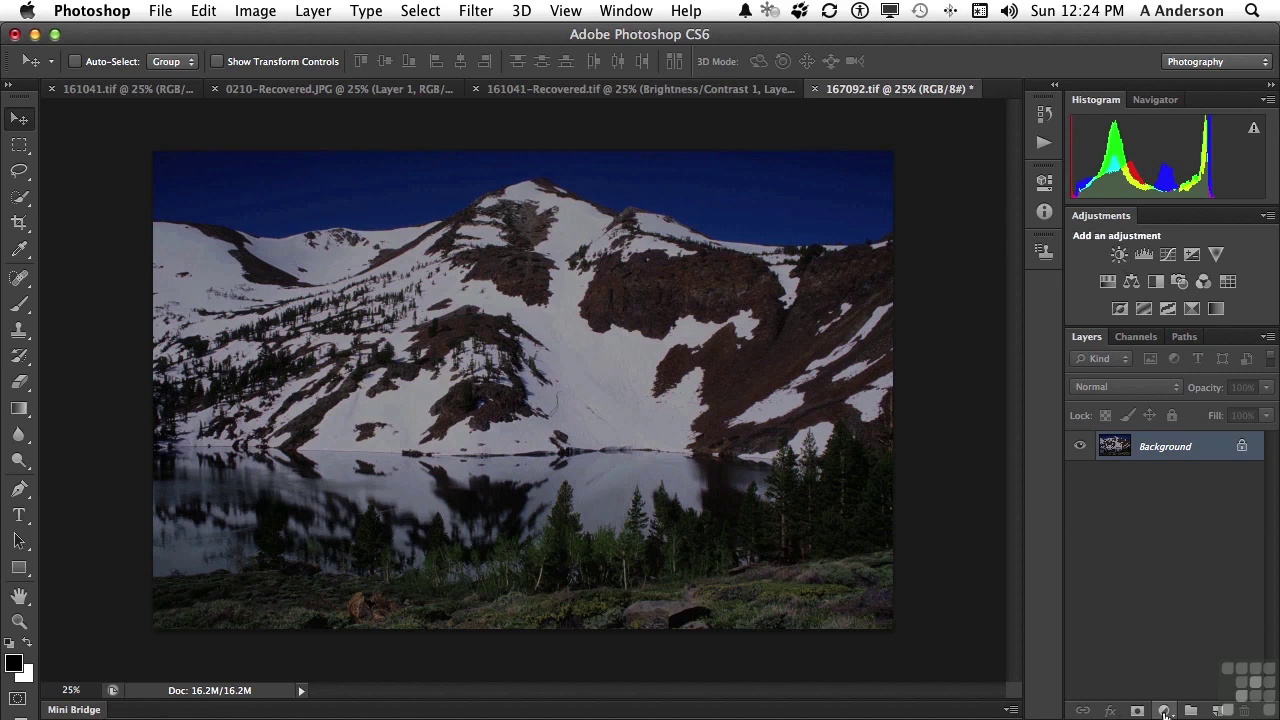
- Add a Brightness/Contrast layer to the mountain photo, apply Auto, and lower Contrast to 60
{"action": "left_click", "coordinate": [1118, 255]}
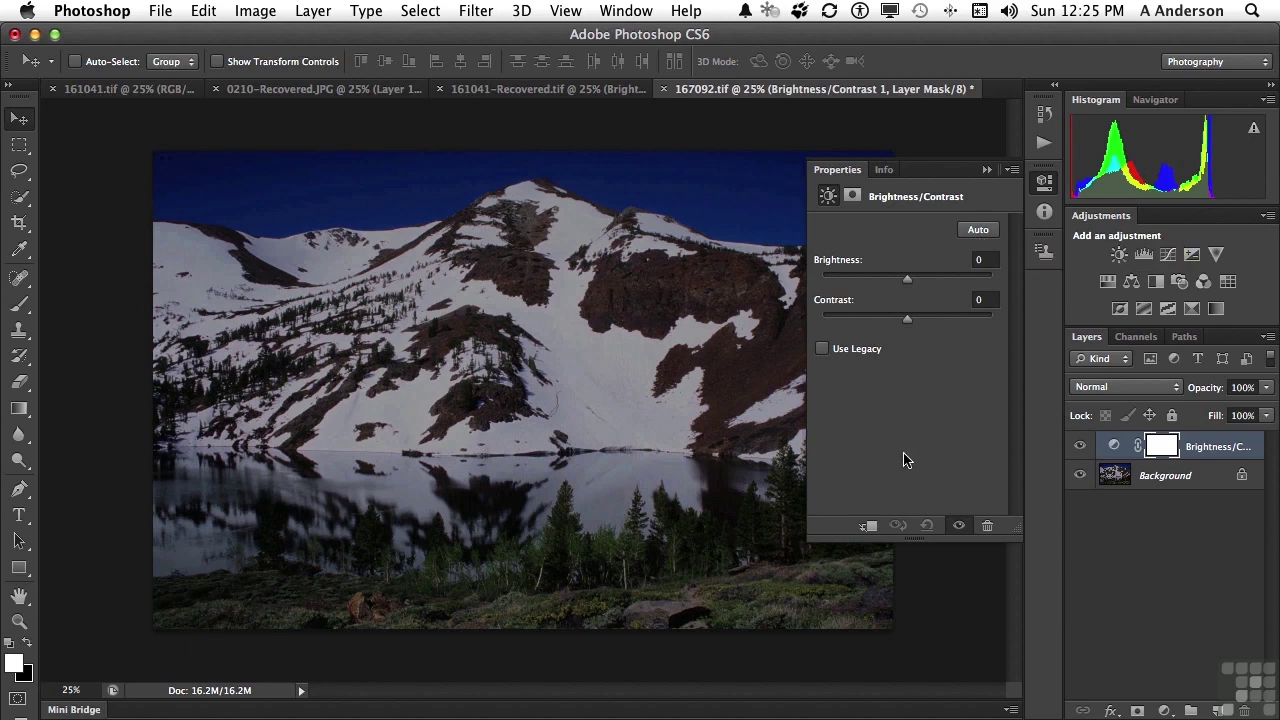
{"action": "left_click", "coordinate": [977, 230]}
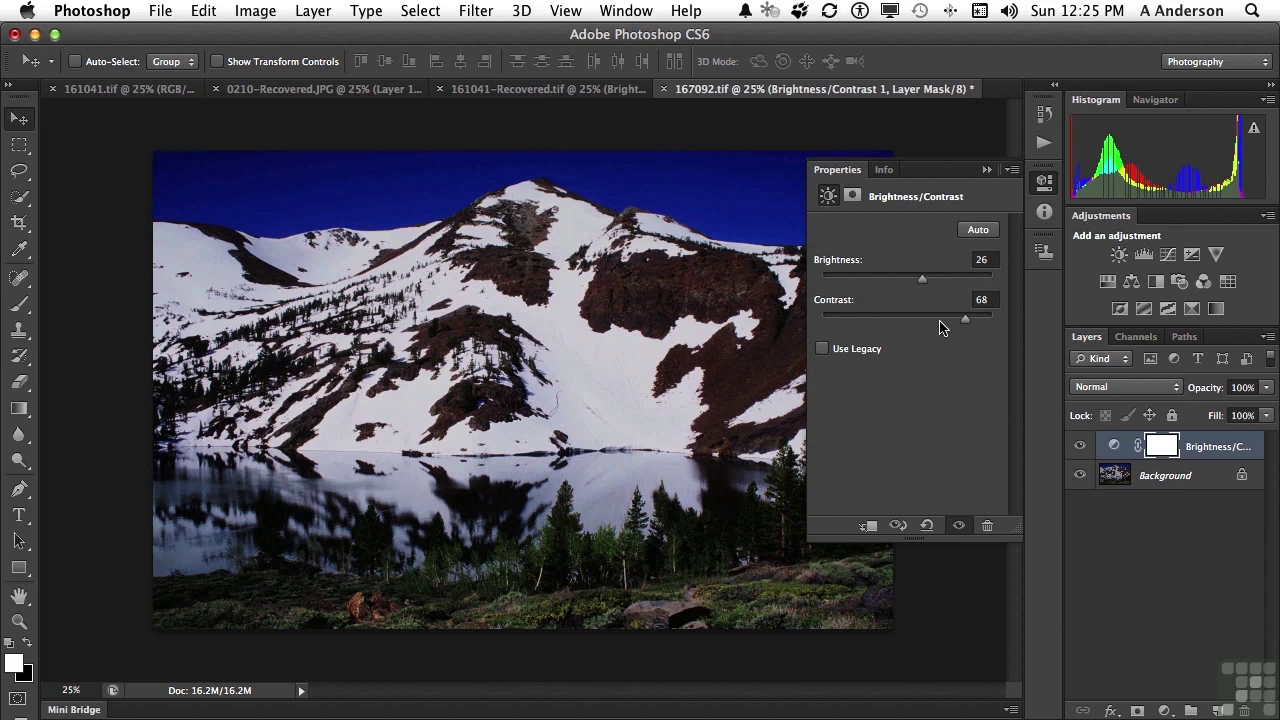
{"action": "left_click_drag", "start_coordinate": [964, 320], "coordinate": [937, 322]}
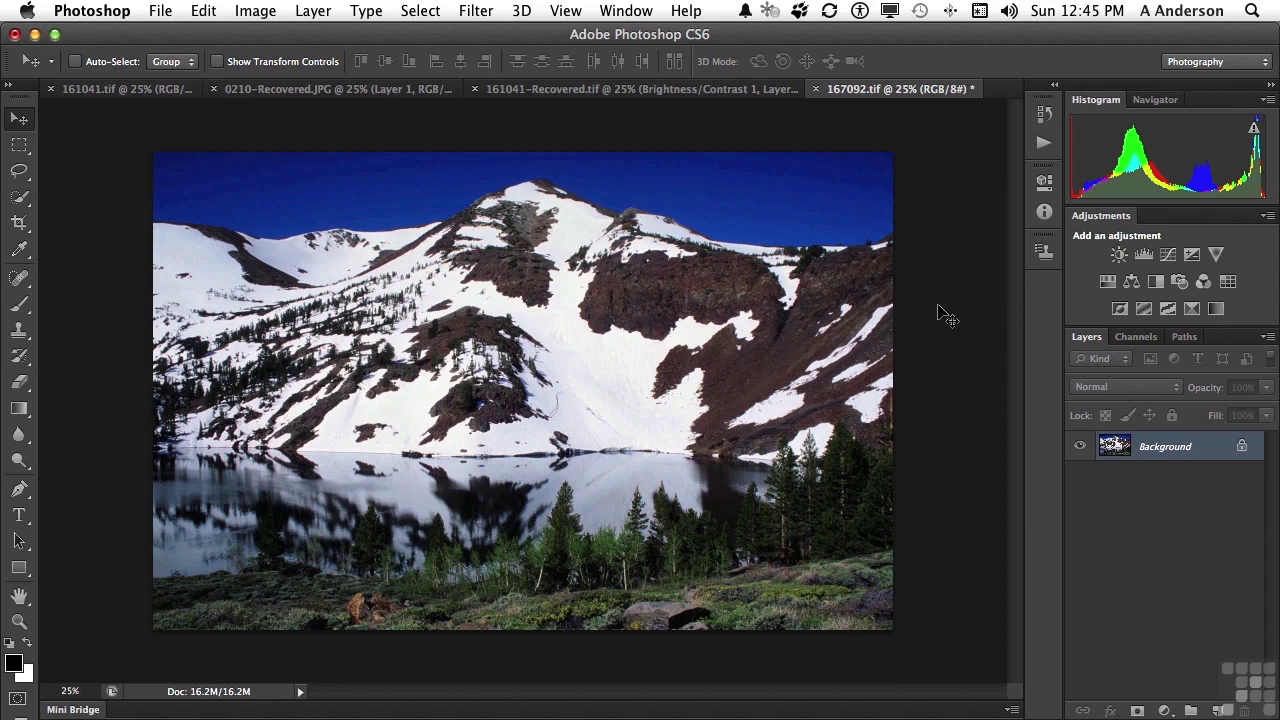
- Apply a 30 px Iris Blur with the focus pin moved up and a taller sharp oval
{"action": "left_click", "coordinate": [477, 8]}
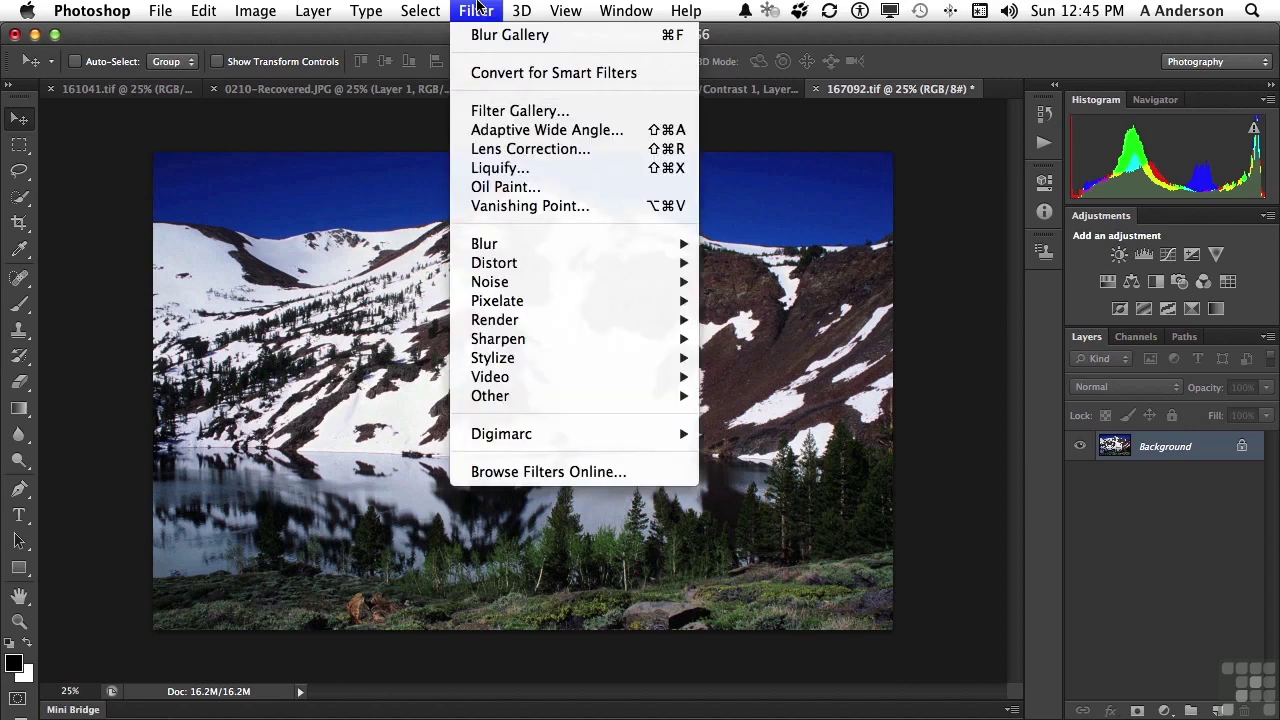
{"action": "mouse_move", "coordinate": [489, 249]}
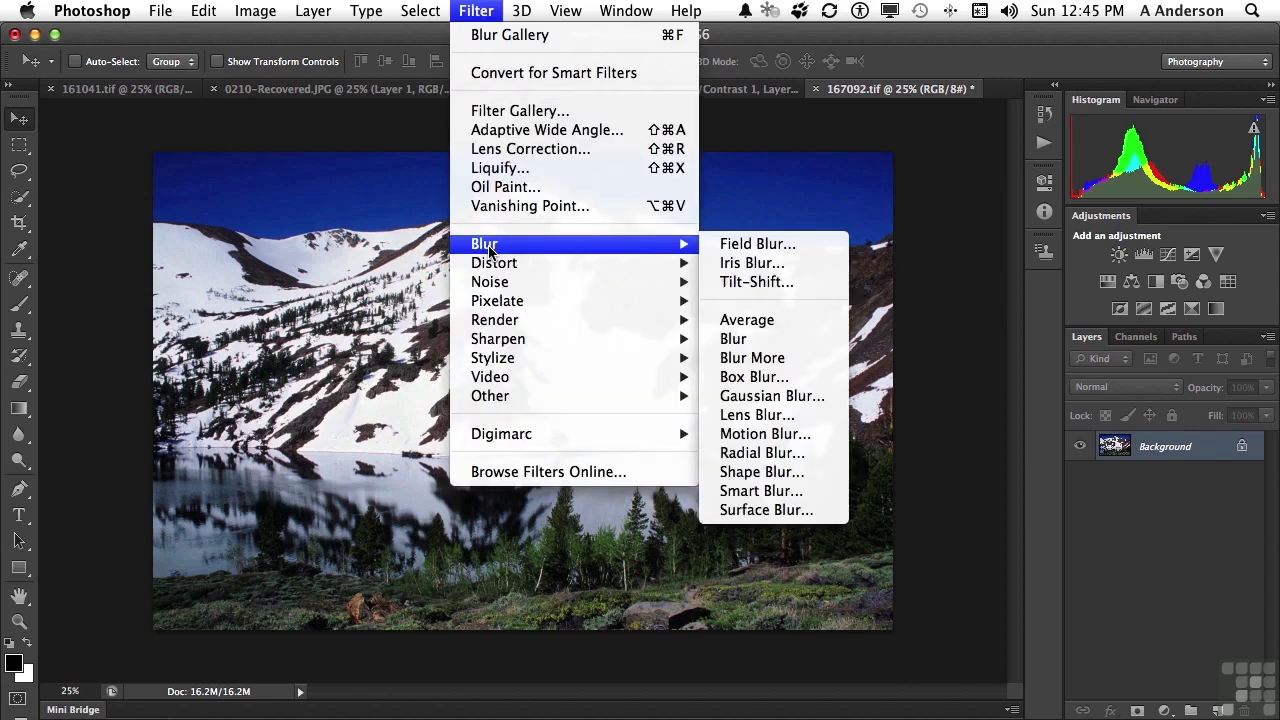
{"action": "left_click", "coordinate": [745, 264]}
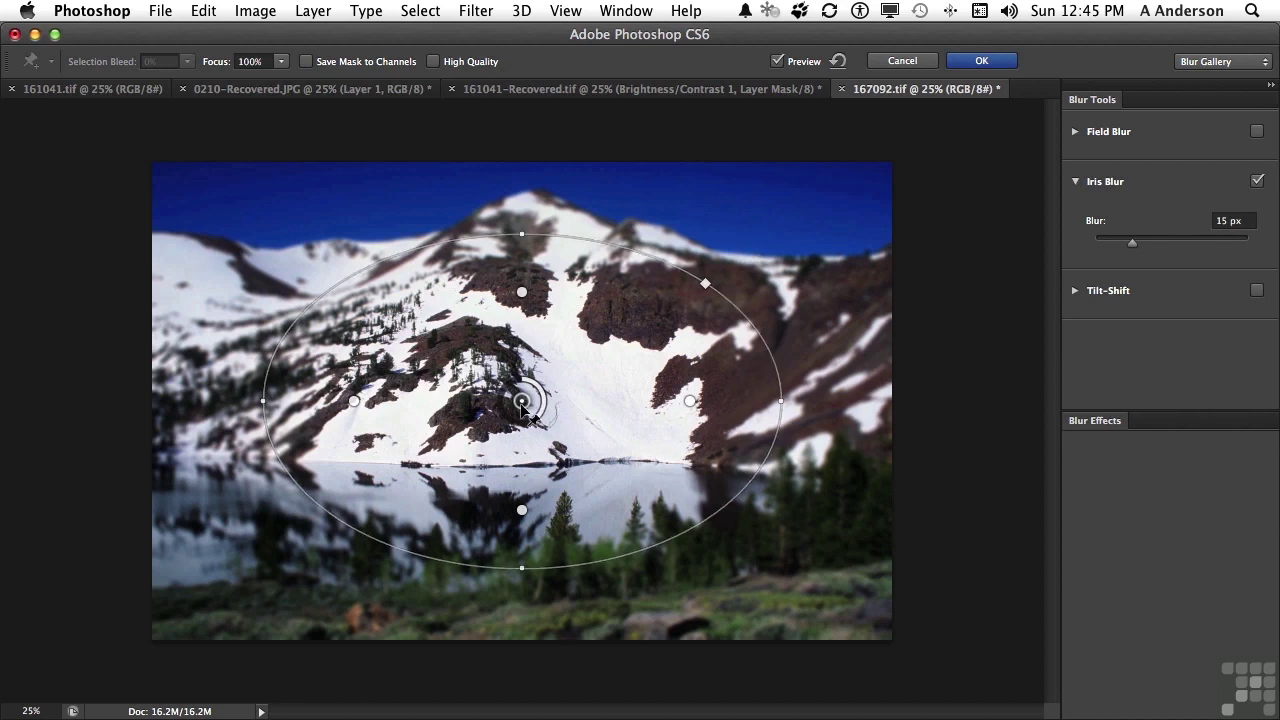
{"action": "mouse_move", "coordinate": [523, 403]}
{"action": "left_mouse_down"}
{"action": "mouse_move", "coordinate": [528, 418]}
{"action": "mouse_move", "coordinate": [568, 392]}
{"action": "mouse_move", "coordinate": [570, 366]}
{"action": "mouse_move", "coordinate": [518, 366]}
{"action": "mouse_move", "coordinate": [528, 404]}
{"action": "left_mouse_up"}
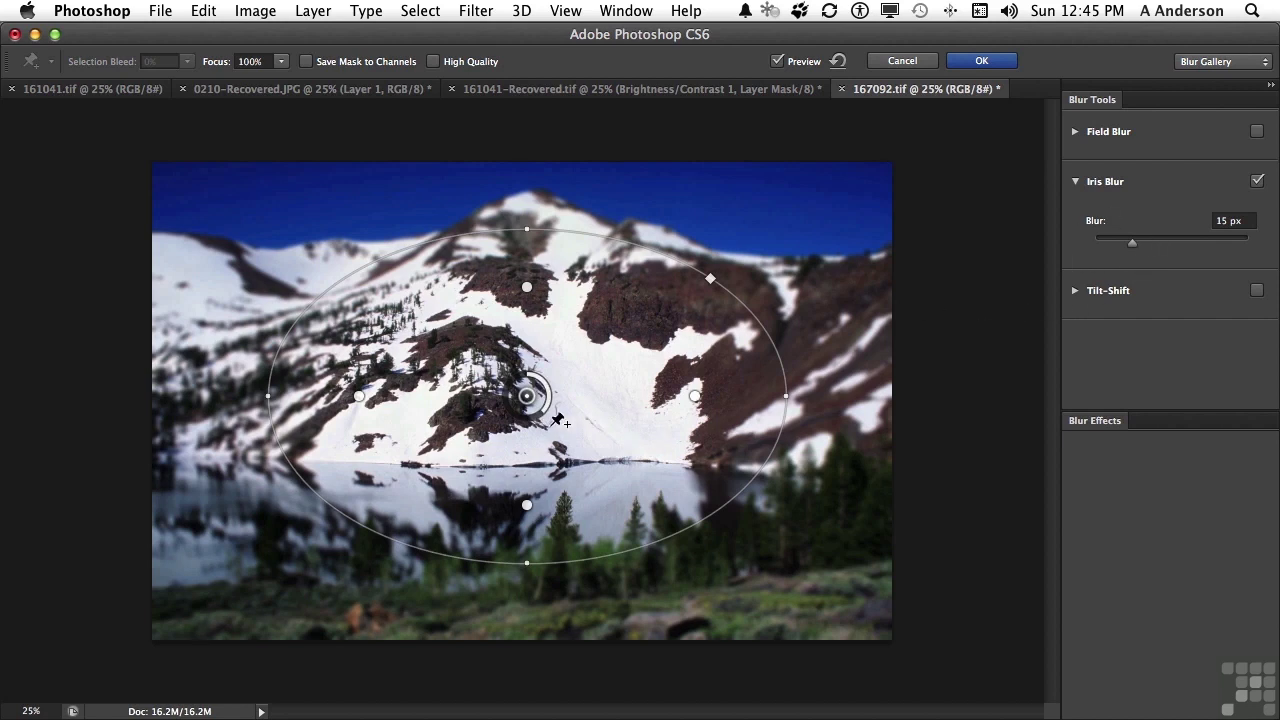
{"action": "left_click_drag", "start_coordinate": [543, 418], "coordinate": [517, 412]}
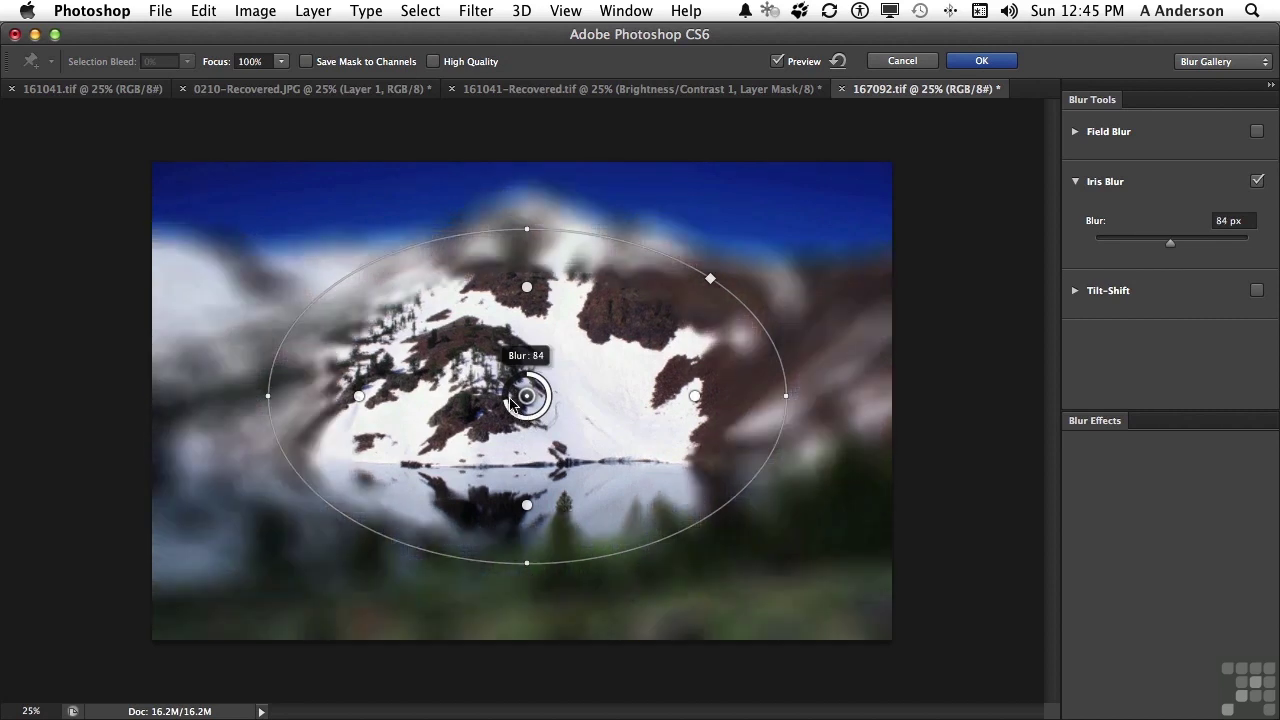
{"action": "left_click_drag", "start_coordinate": [510, 403], "coordinate": [520, 421]}
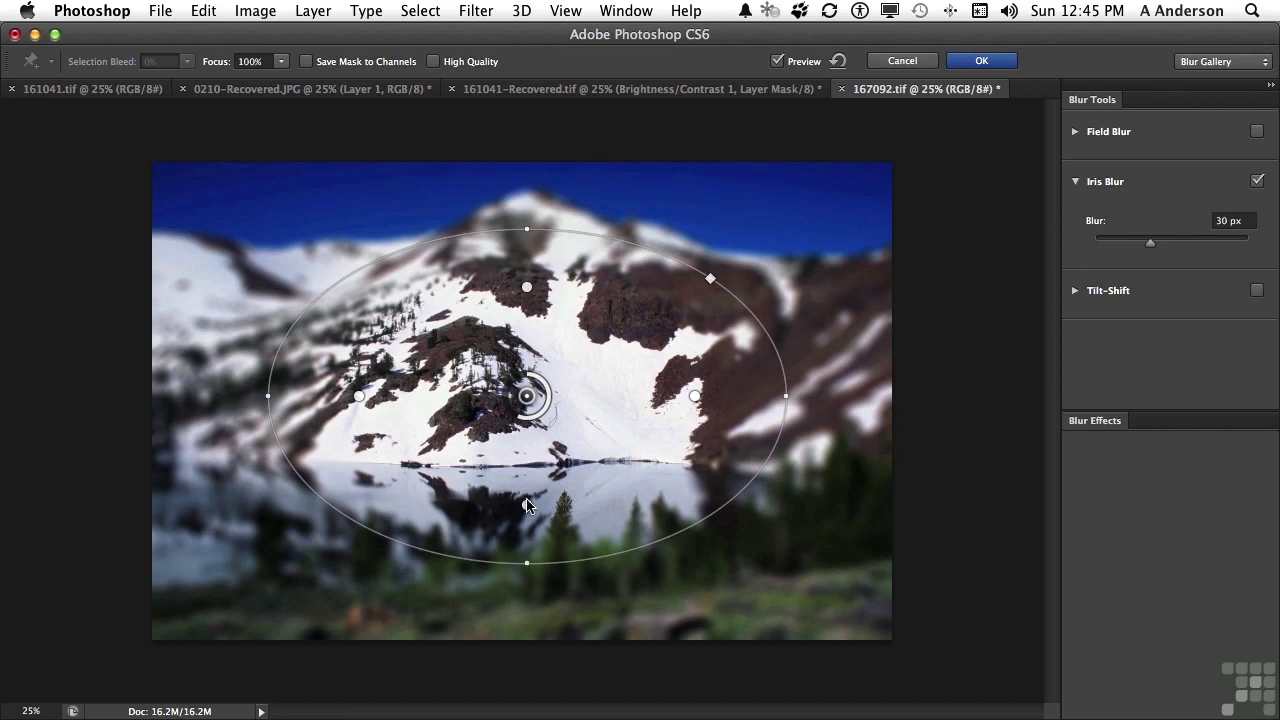
{"action": "mouse_move", "coordinate": [528, 502]}
{"action": "left_mouse_down"}
{"action": "mouse_move", "coordinate": [528, 443]}
{"action": "mouse_move", "coordinate": [529, 526]}
{"action": "left_mouse_up"}
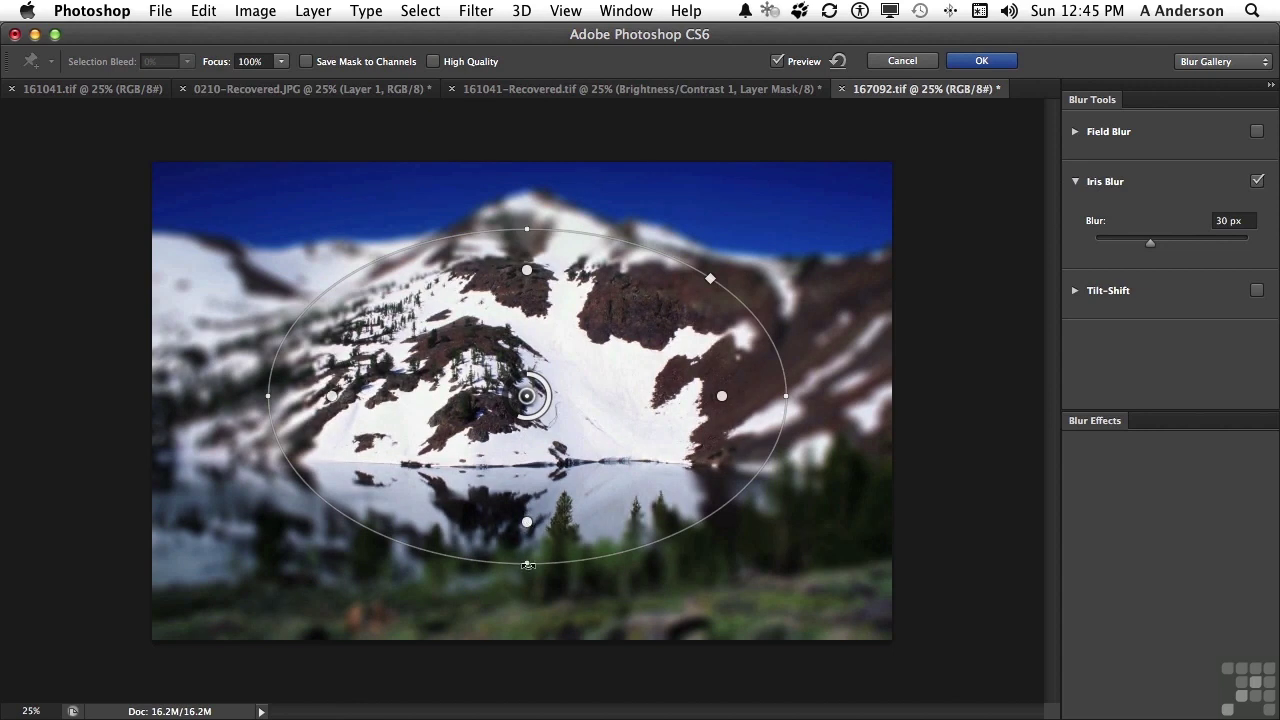
{"action": "left_click_drag", "start_coordinate": [528, 566], "coordinate": [527, 578]}
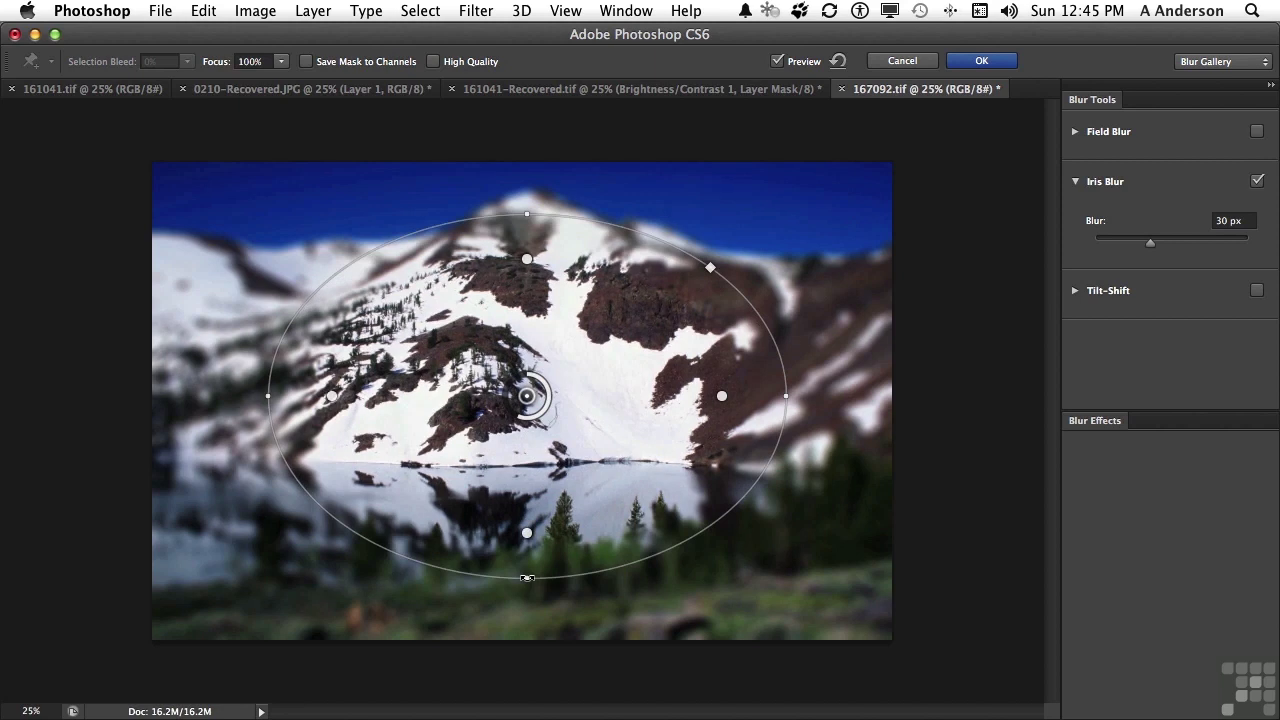
{"action": "left_click", "coordinate": [972, 63]}
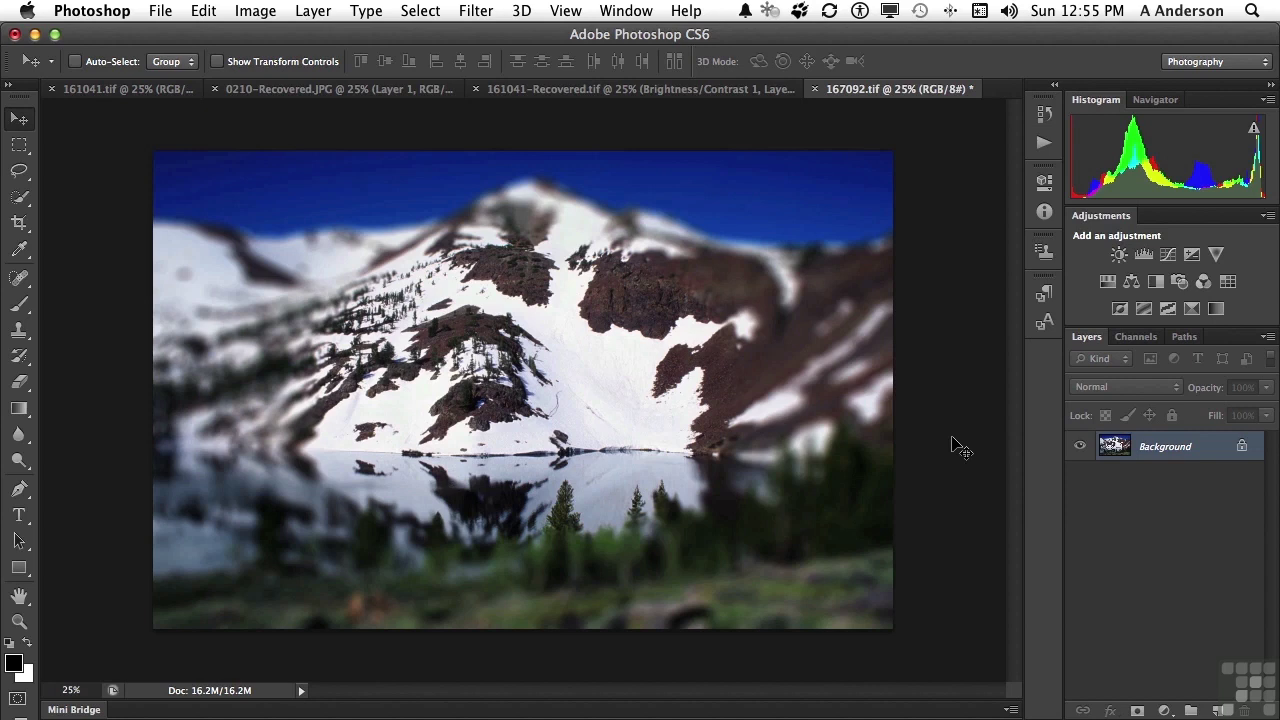
- Add a text layer near the photo bottom with the author's name and website
{"action": "left_click", "coordinate": [20, 515]}
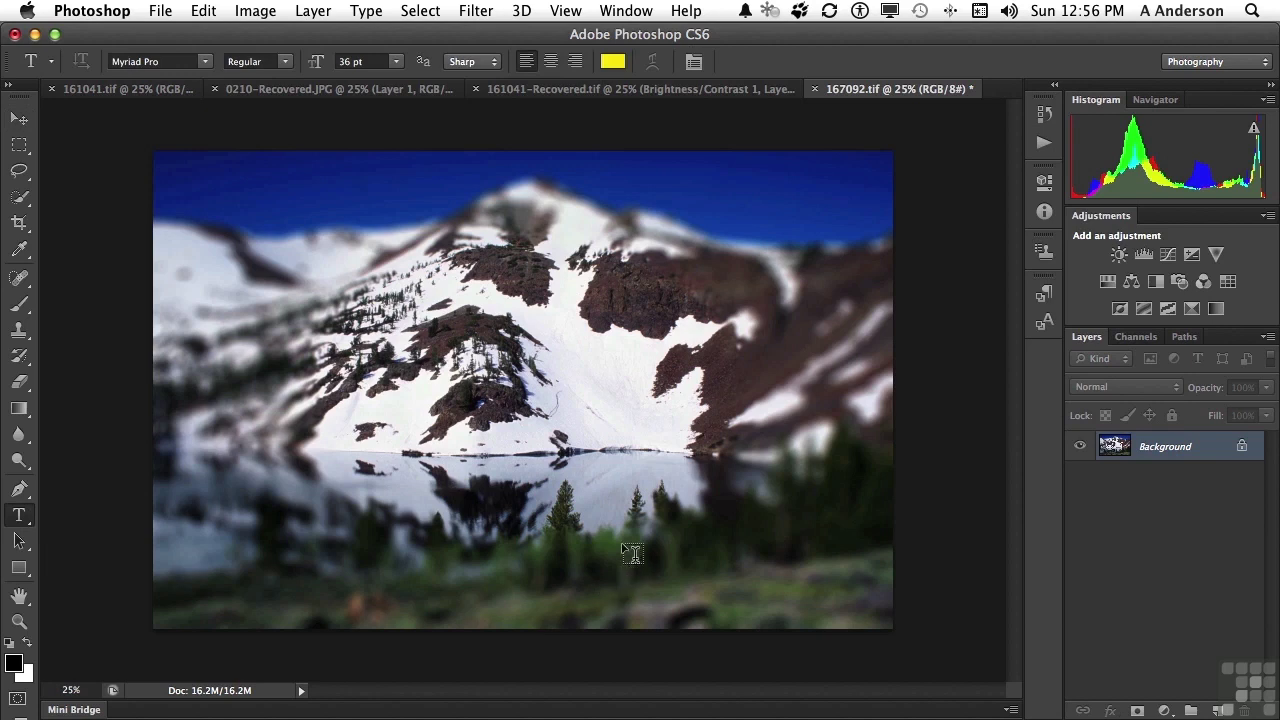
{"action": "left_click", "coordinate": [503, 572]}
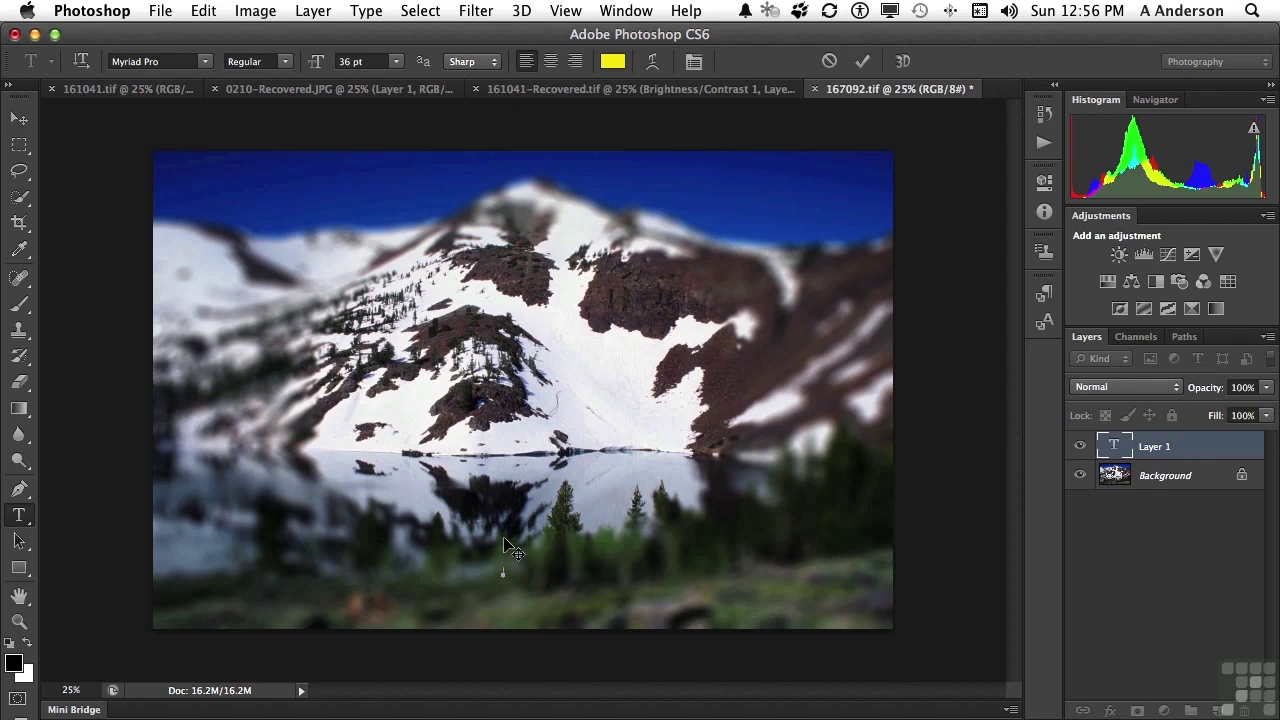
{"action": "type", "text": "andy anderson/www.realandy"}
- Set the copyright text to OCR A Std at 72 pt
{"action": "key", "text": "super+a"}
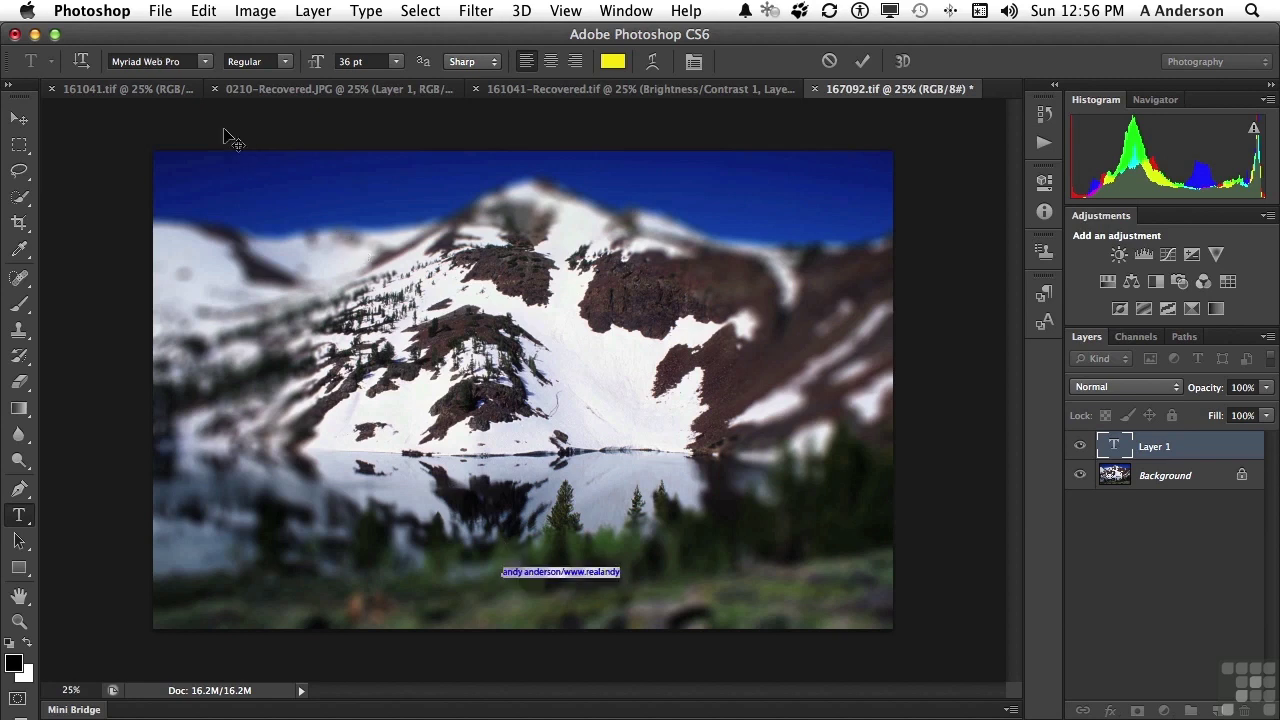
{"action": "left_click", "coordinate": [205, 63]}
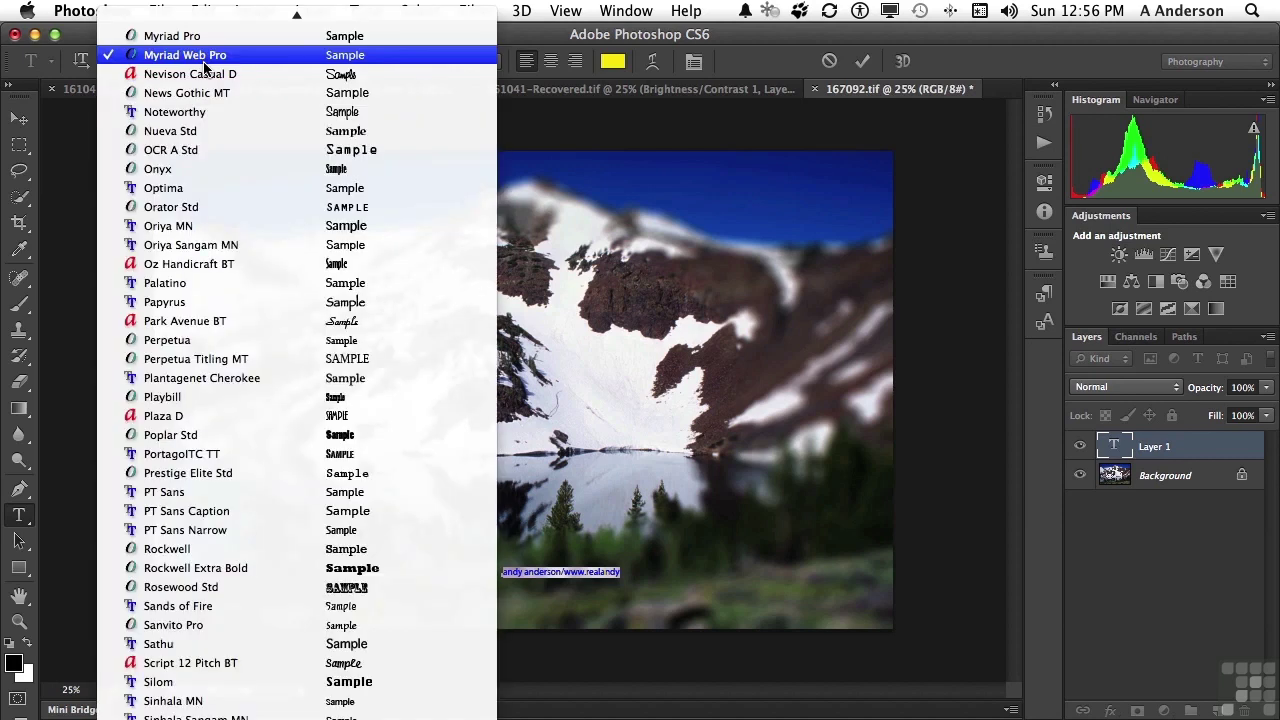
{"action": "left_click", "coordinate": [207, 151]}
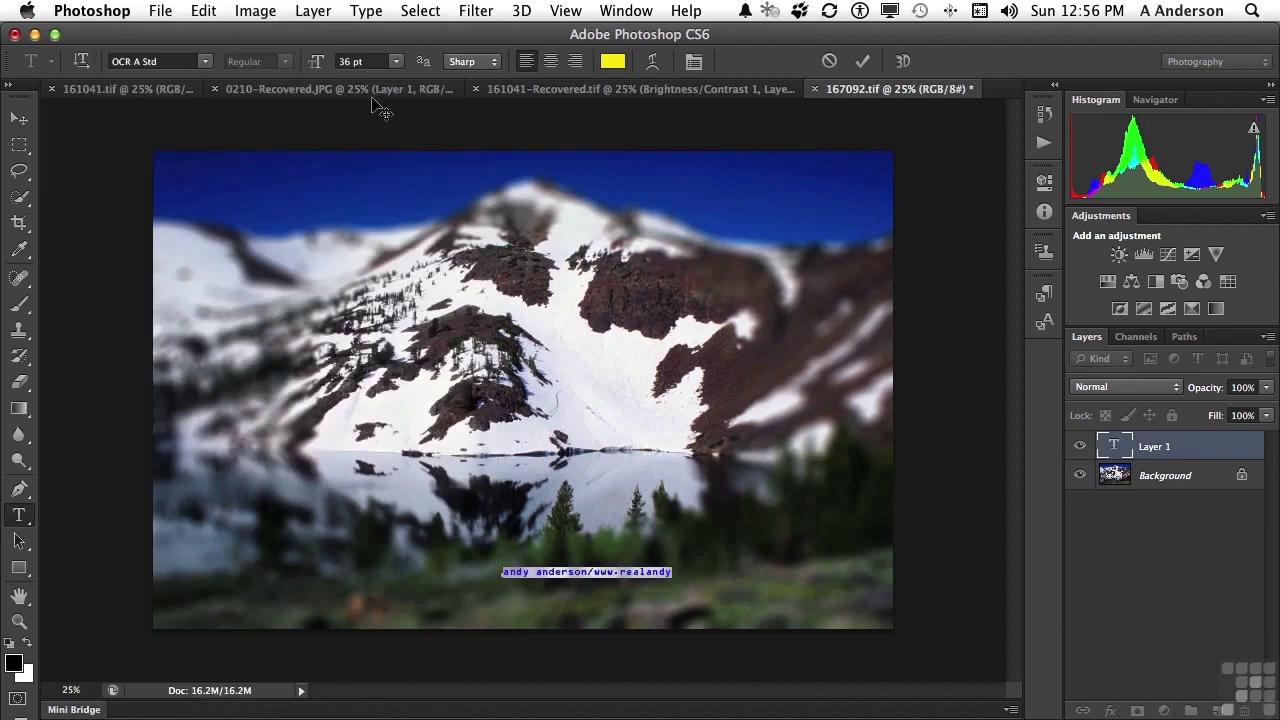
{"action": "left_click", "coordinate": [397, 64]}
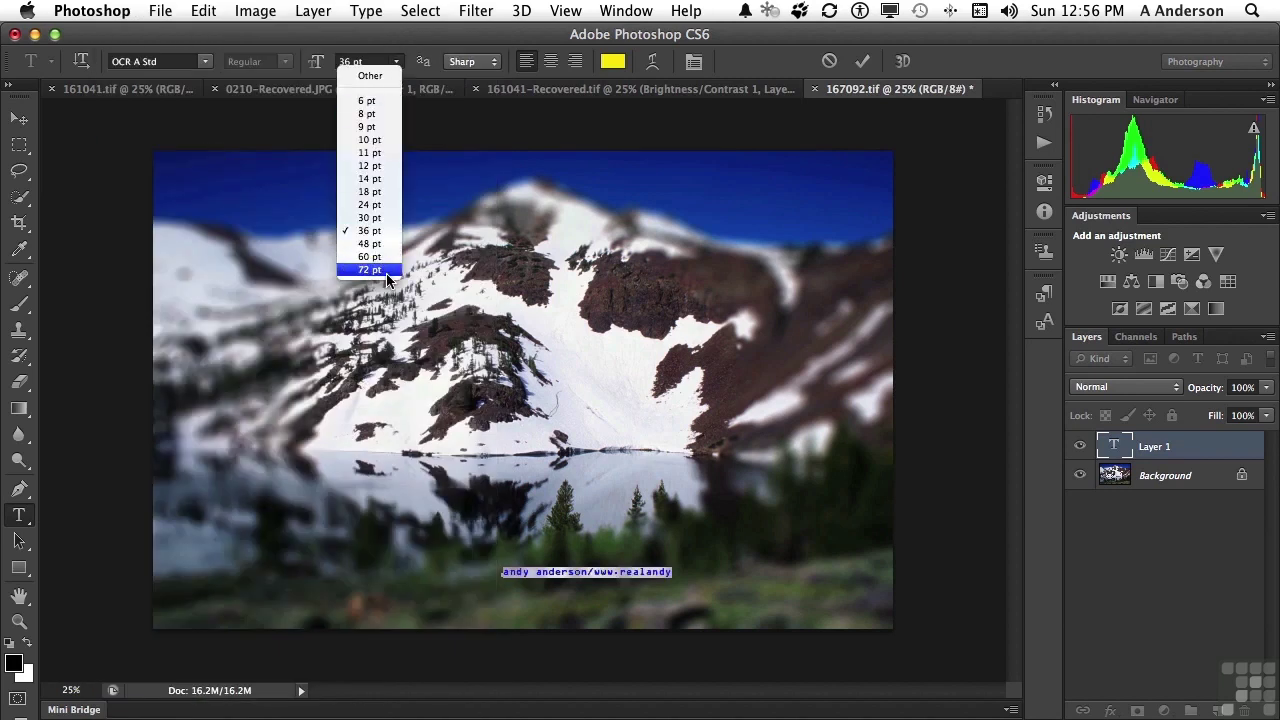
{"action": "left_click", "coordinate": [386, 270]}
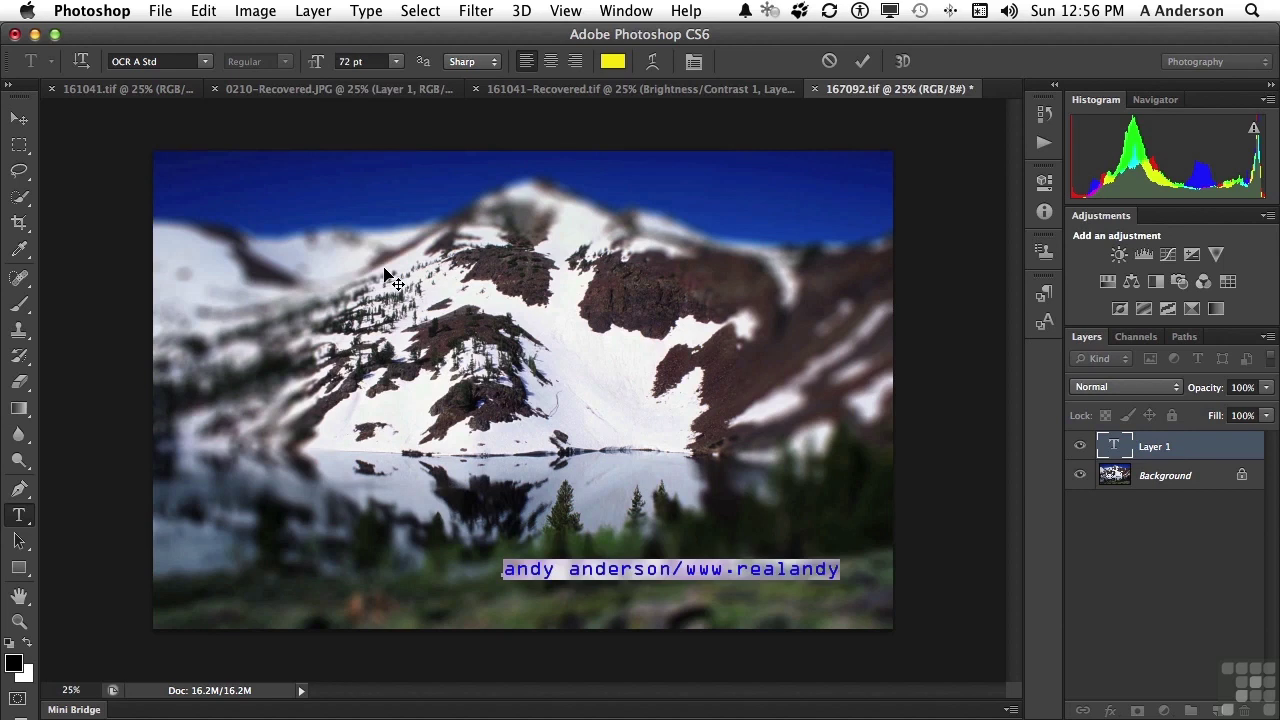
- Append '.com' to the end of the web address
{"action": "double_click", "coordinate": [830, 569]}
{"action": "left_click", "coordinate": [833, 569]}
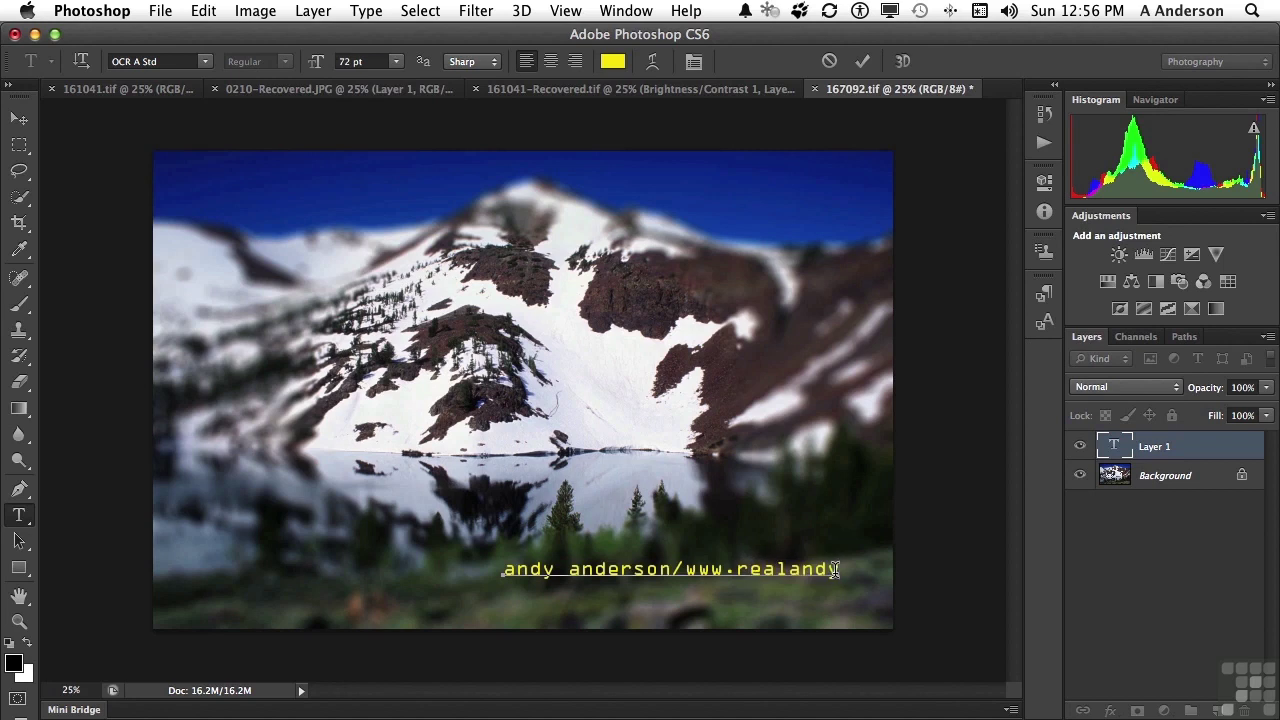
{"action": "type", "text": ".com"}
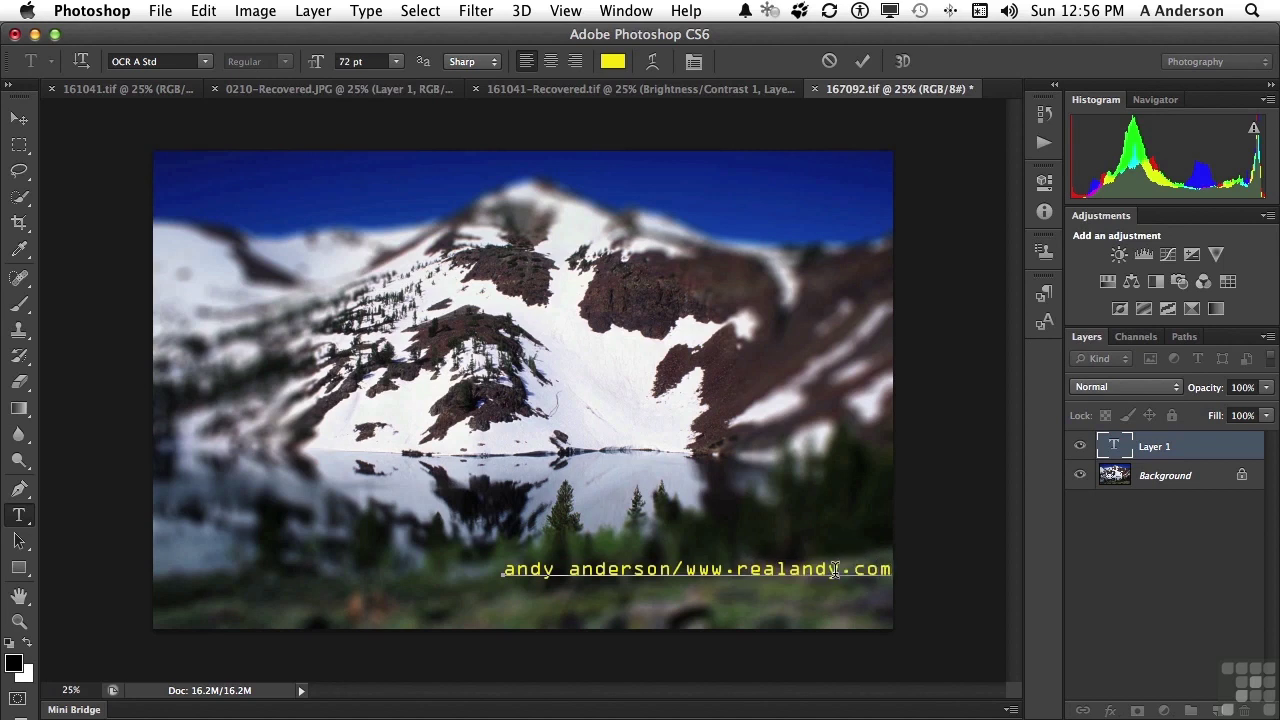
- Commit the copyright text and move the line slightly lower and left
{"action": "left_click", "coordinate": [18, 120]}
{"action": "left_click_drag", "start_coordinate": [732, 572], "coordinate": [712, 597]}
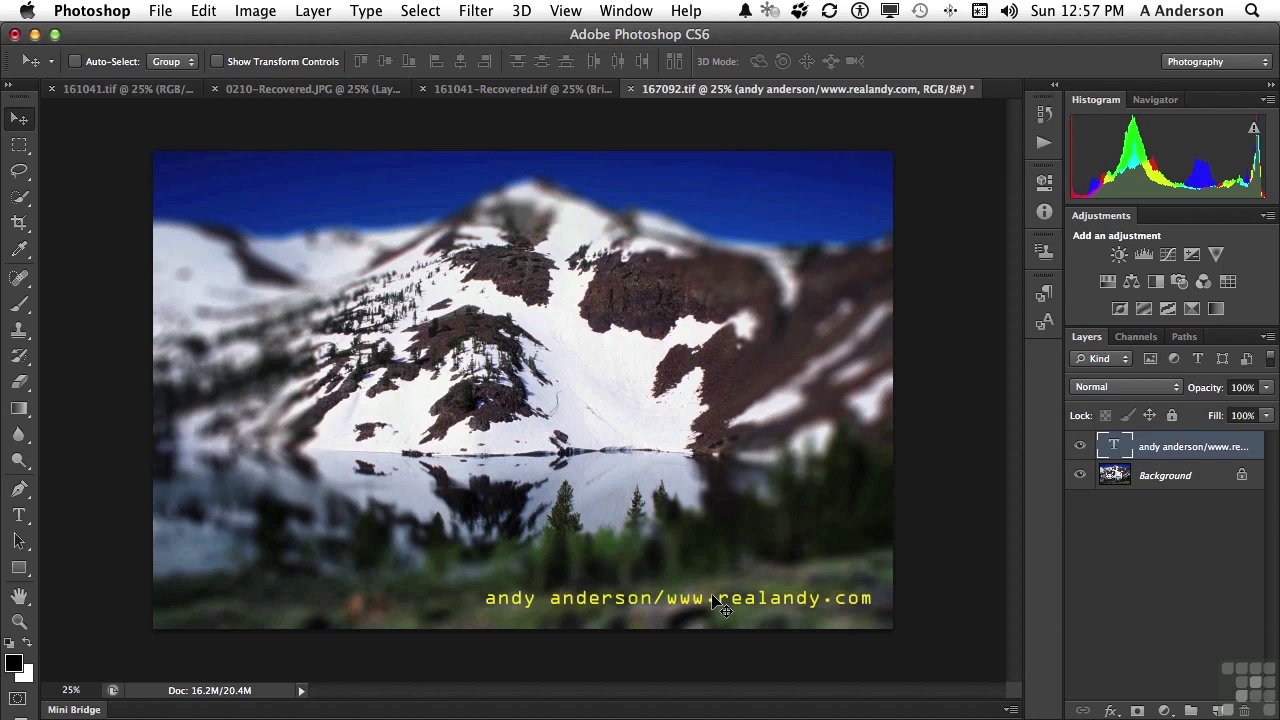
{"action": "left_click", "coordinate": [646, 10]}
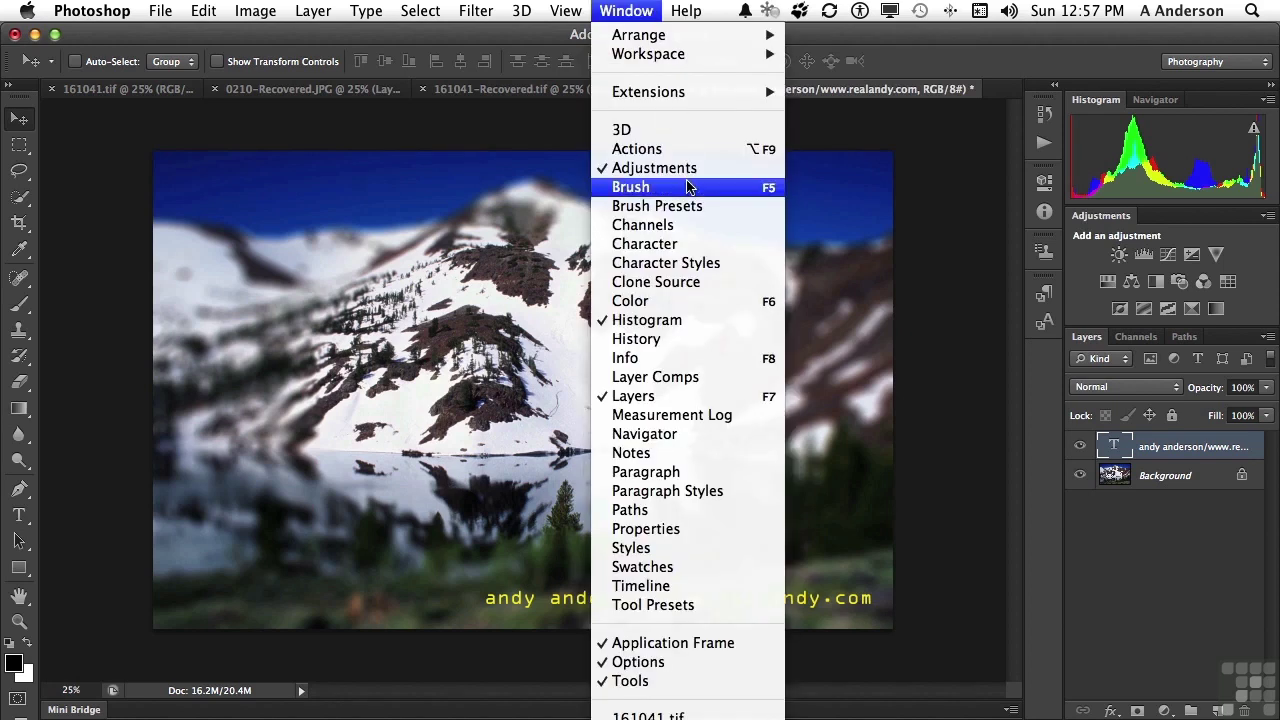
- Show Paragraph Styles and save the selected copyright formatting as a new style named 'Copyright'
{"action": "left_click", "coordinate": [710, 491]}
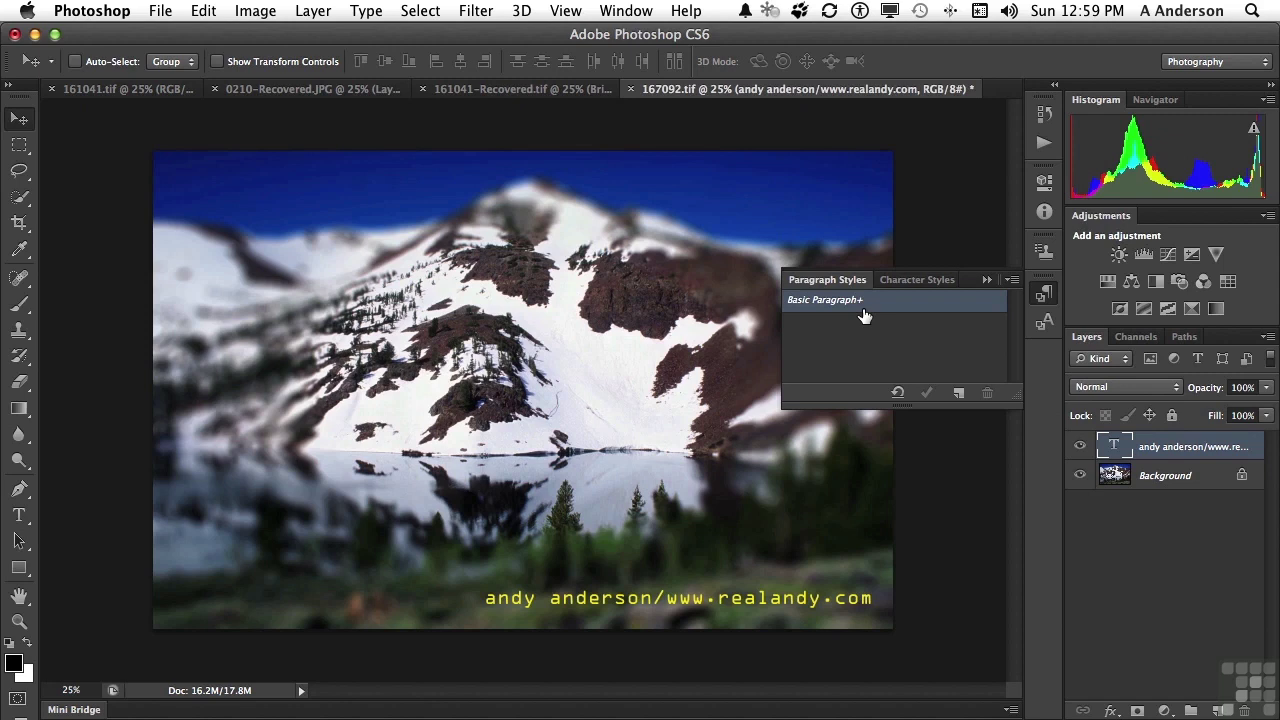
{"action": "left_click", "coordinate": [19, 514]}
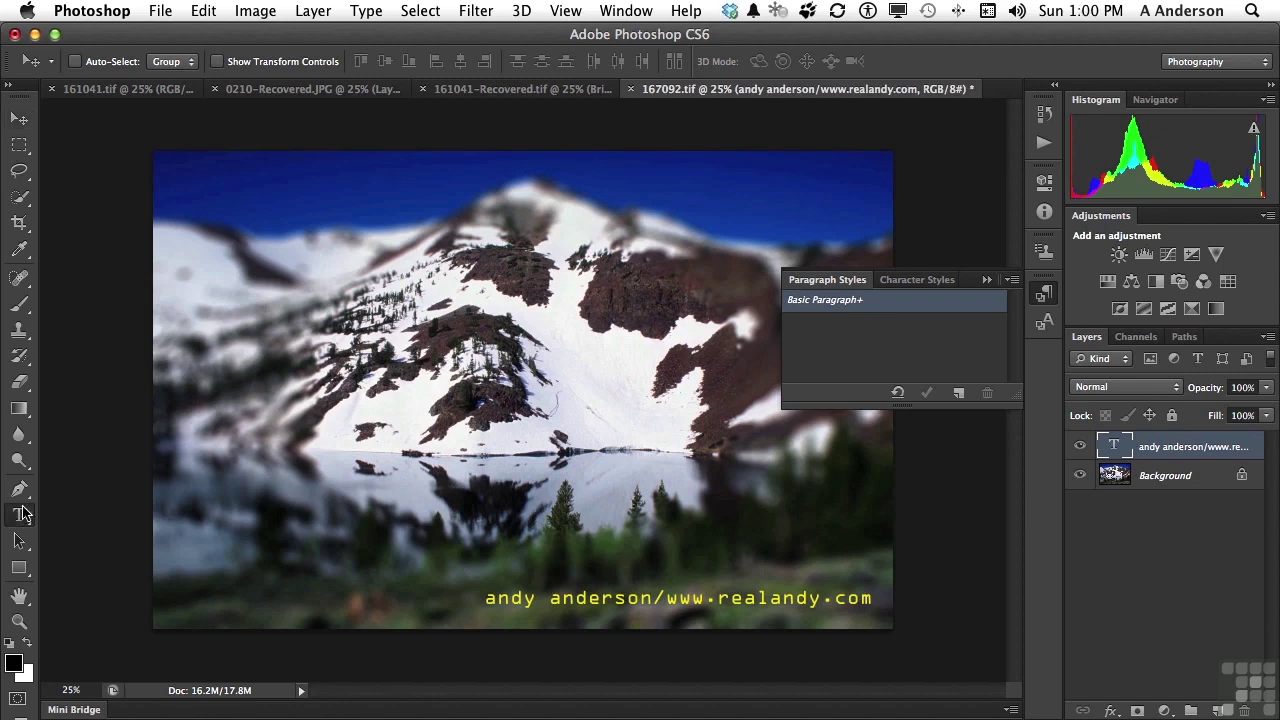
{"action": "left_click", "coordinate": [582, 592]}
{"action": "key", "text": "super+a"}
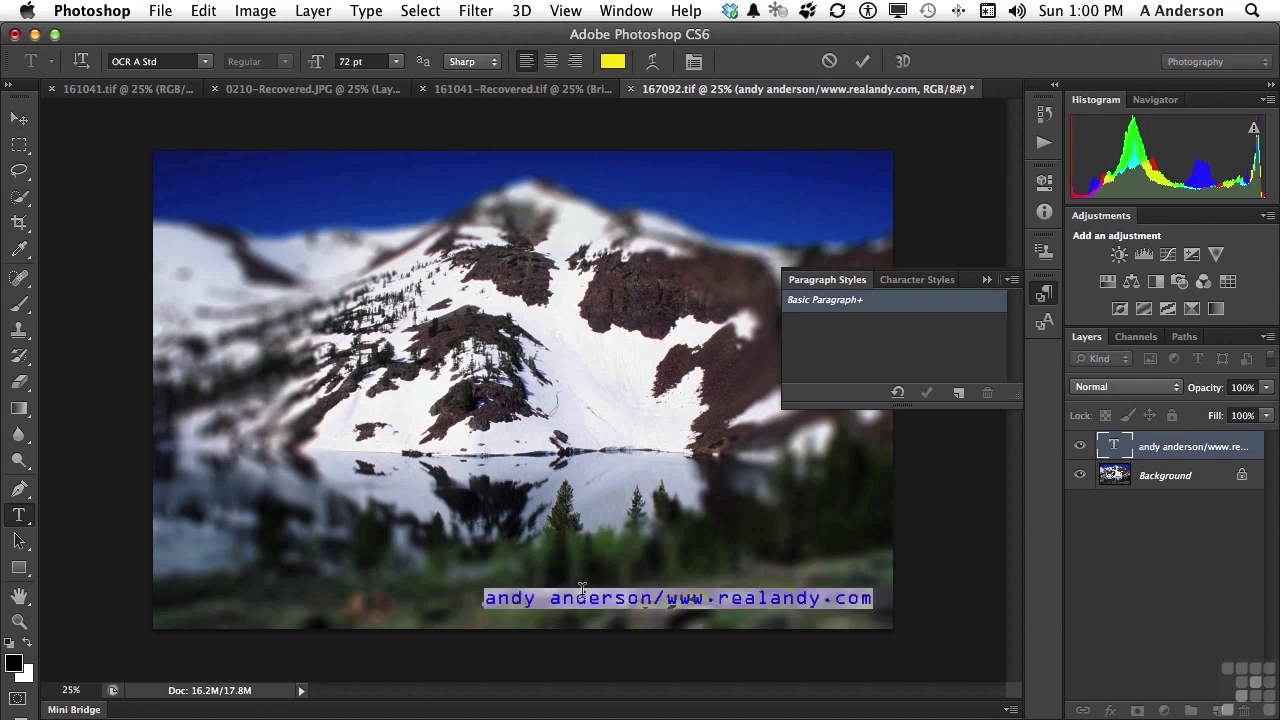
{"action": "left_click", "coordinate": [959, 393]}
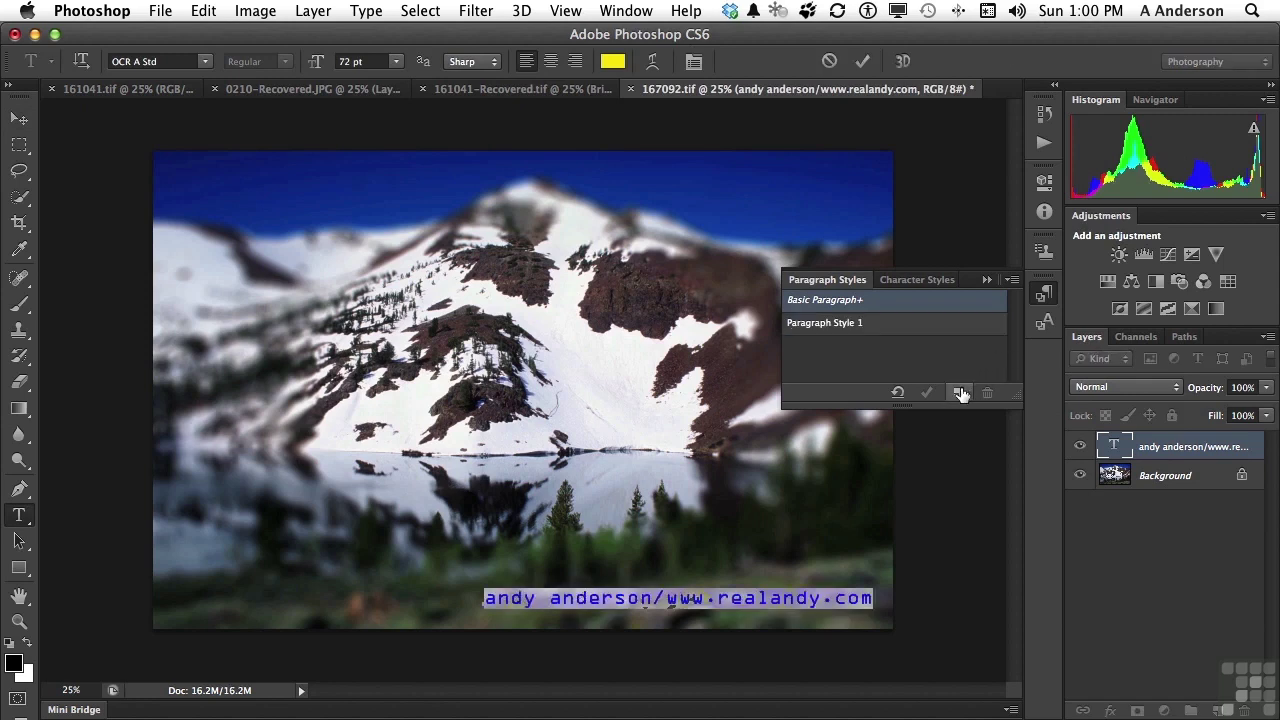
{"action": "double_click", "coordinate": [838, 325]}
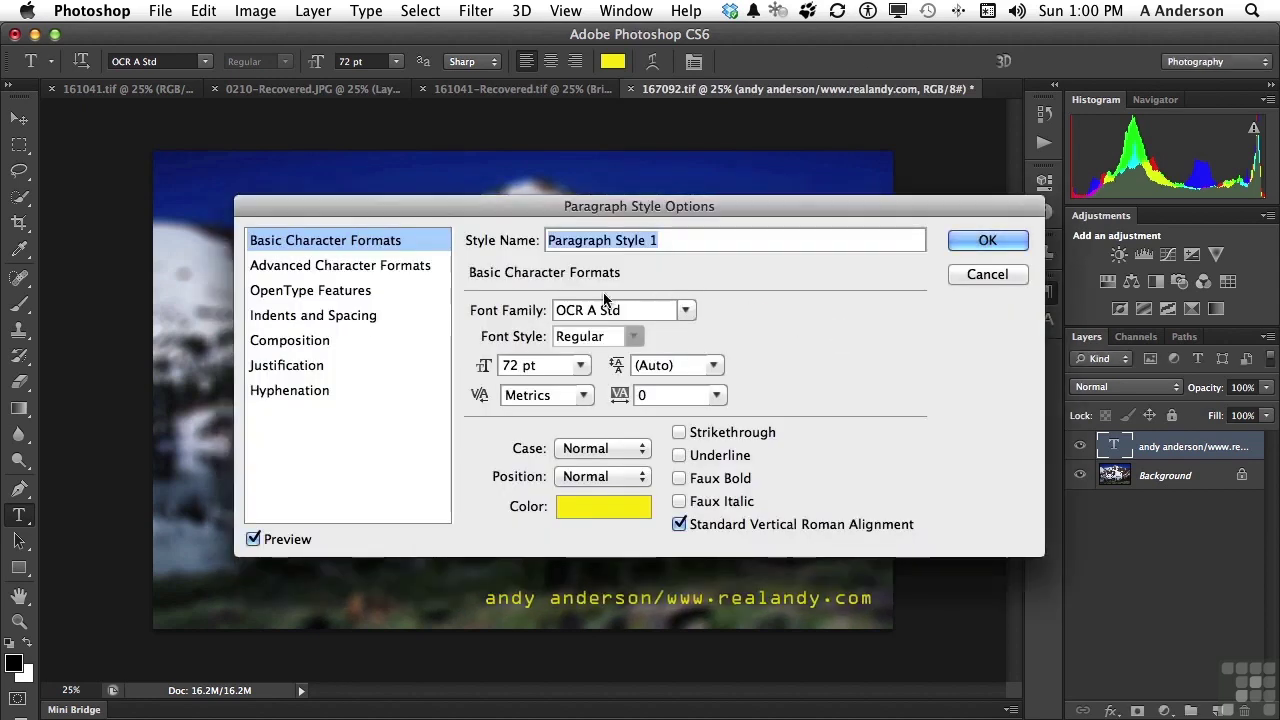
{"action": "type", "text": "Co"}
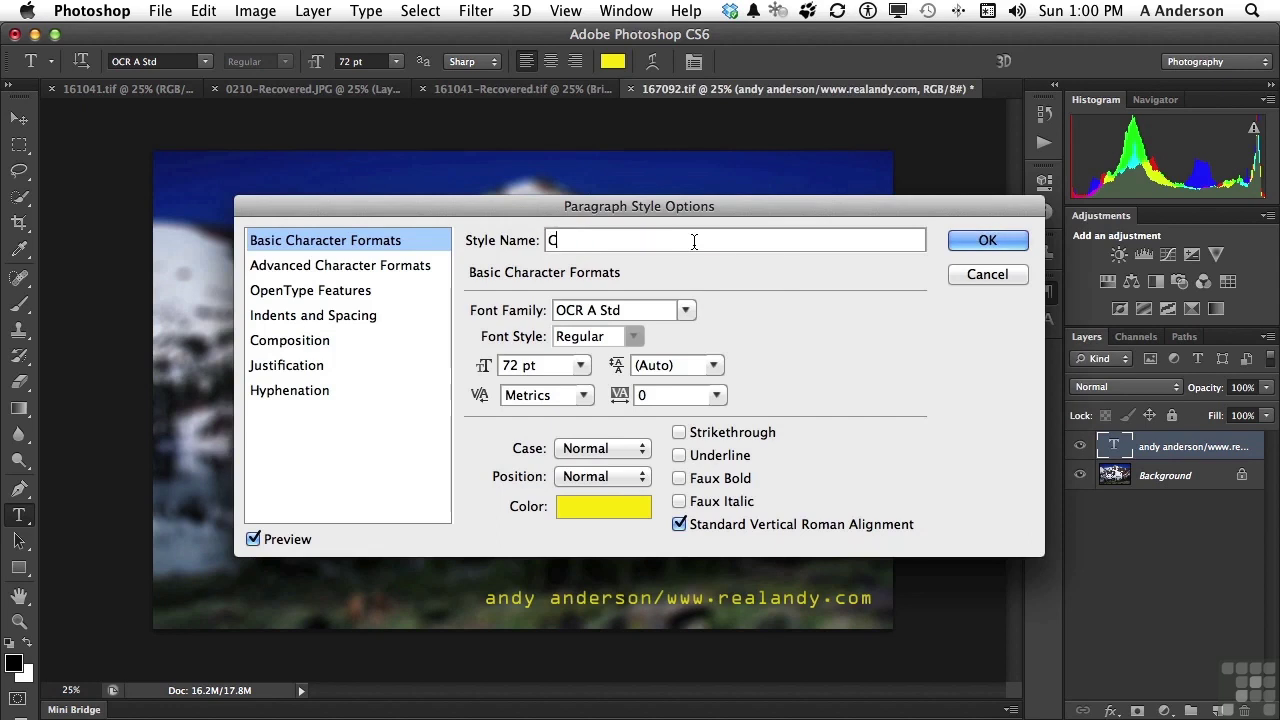
{"action": "type", "text": "pyright"}
{"action": "key", "text": "Return"}
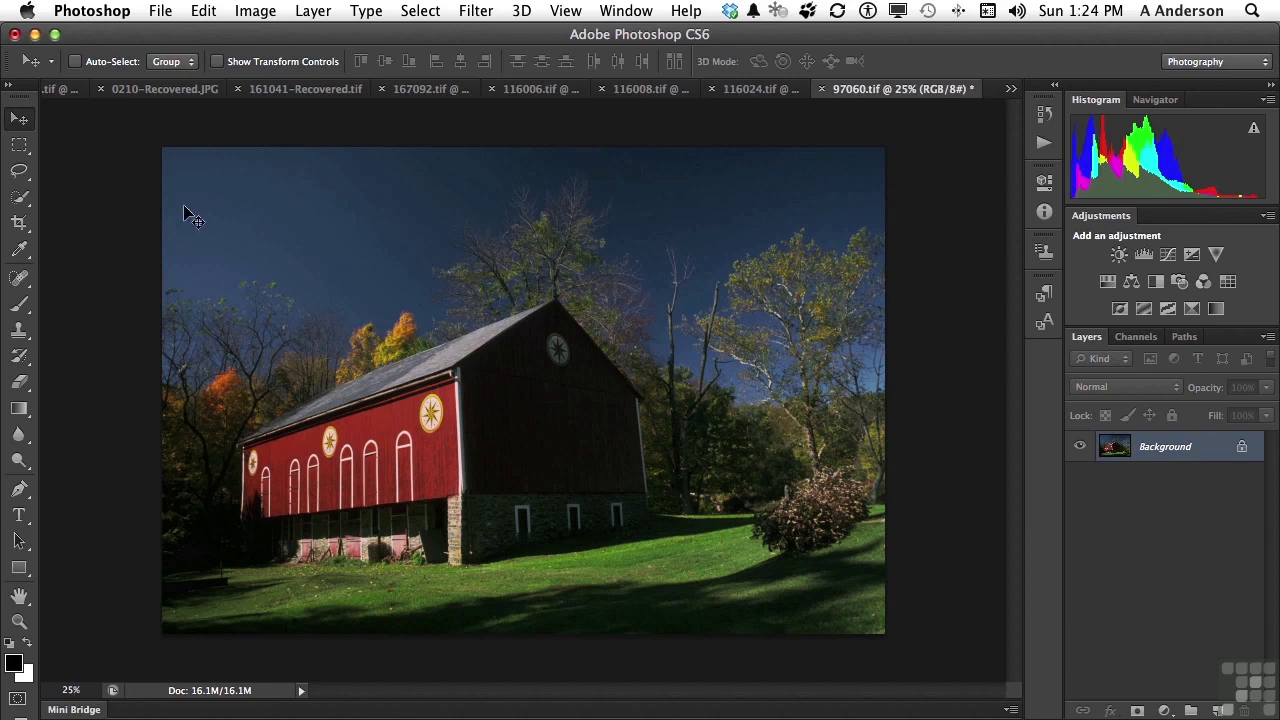
- Switch to the Perspective Crop Tool and draw a crop grid over the entire barn photo
{"action": "left_click", "coordinate": [20, 224]}
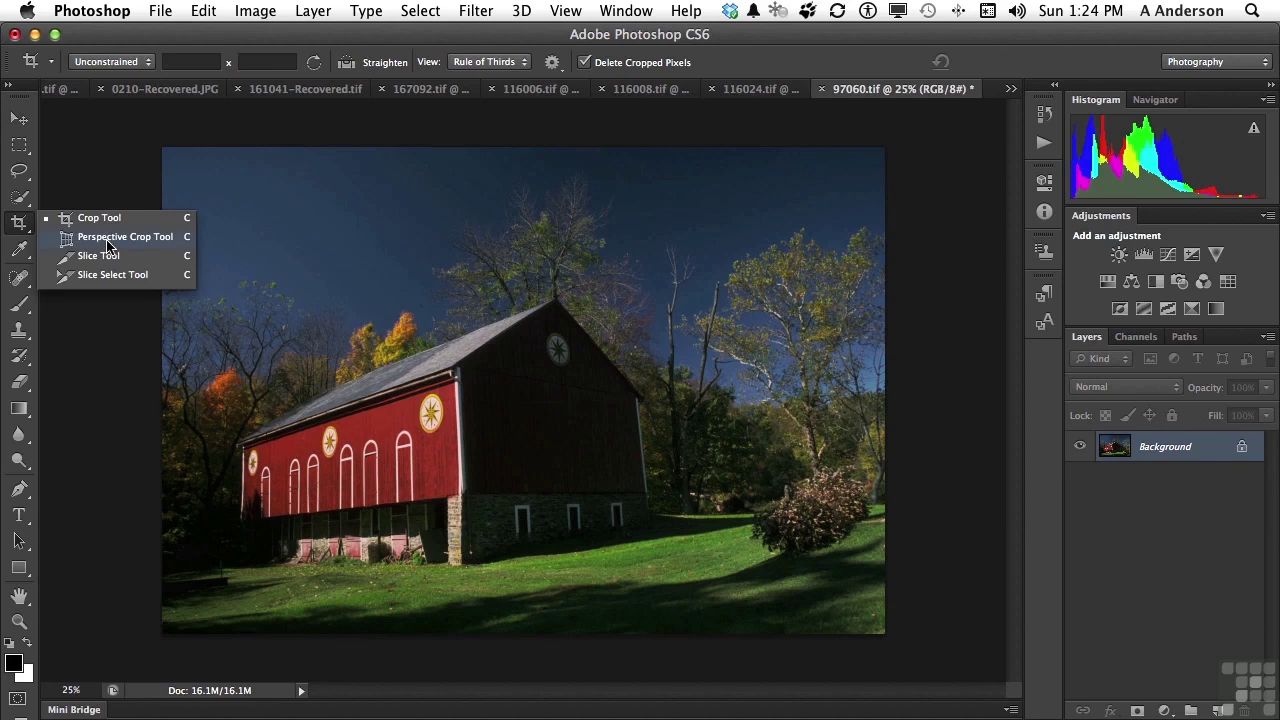
{"action": "left_click", "coordinate": [108, 240]}
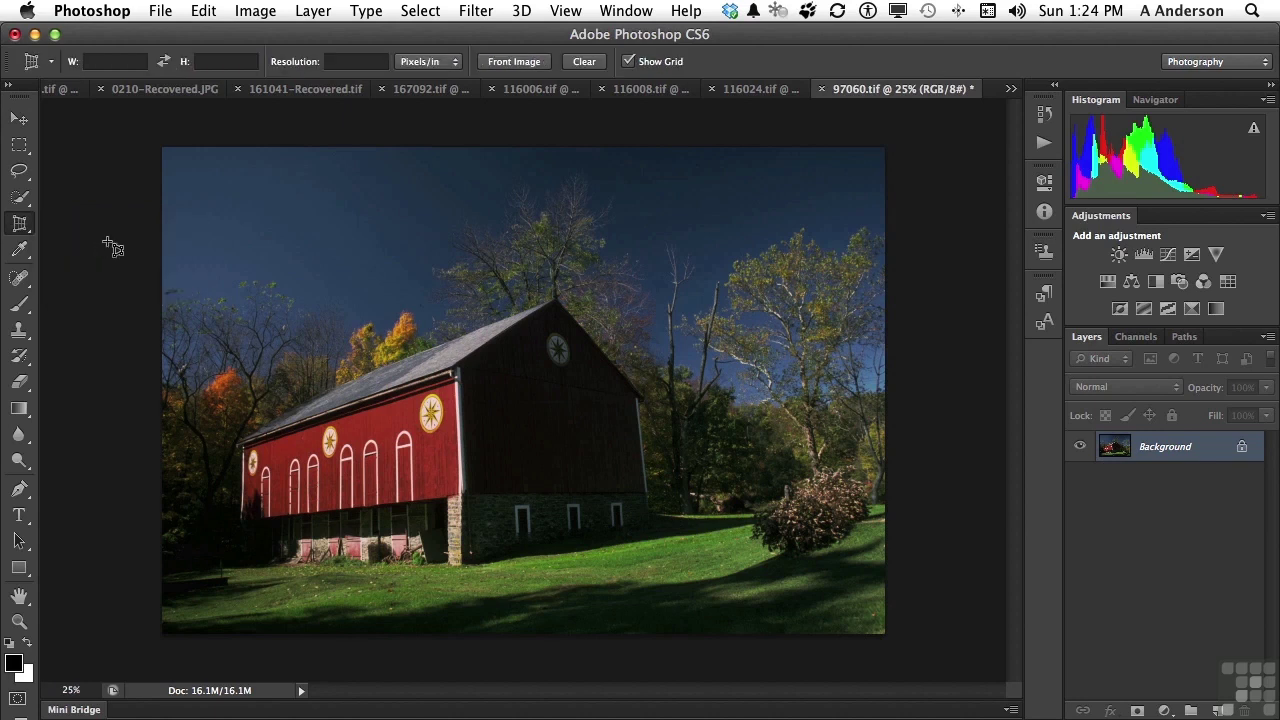
{"action": "left_click_drag", "start_coordinate": [163, 148], "coordinate": [933, 660]}
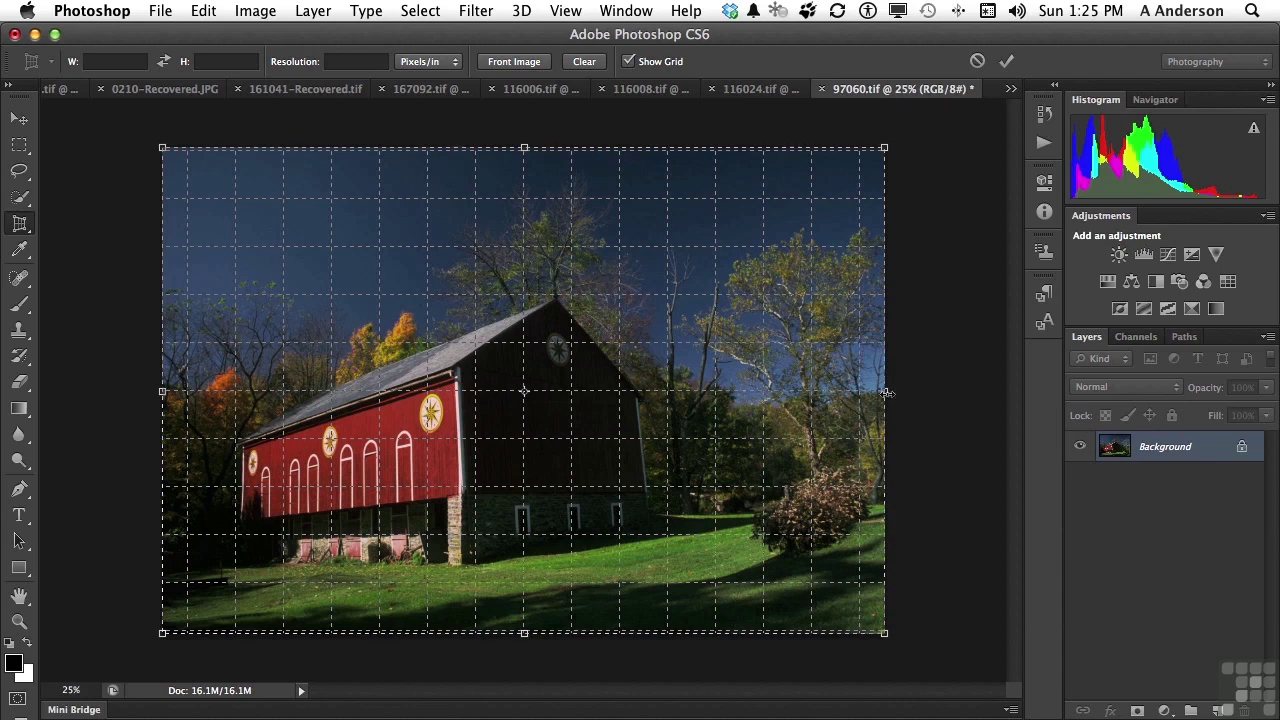
- Reshape the perspective crop's edges and top-left corner to follow the barn's angles
{"action": "left_click_drag", "start_coordinate": [885, 393], "coordinate": [614, 150]}
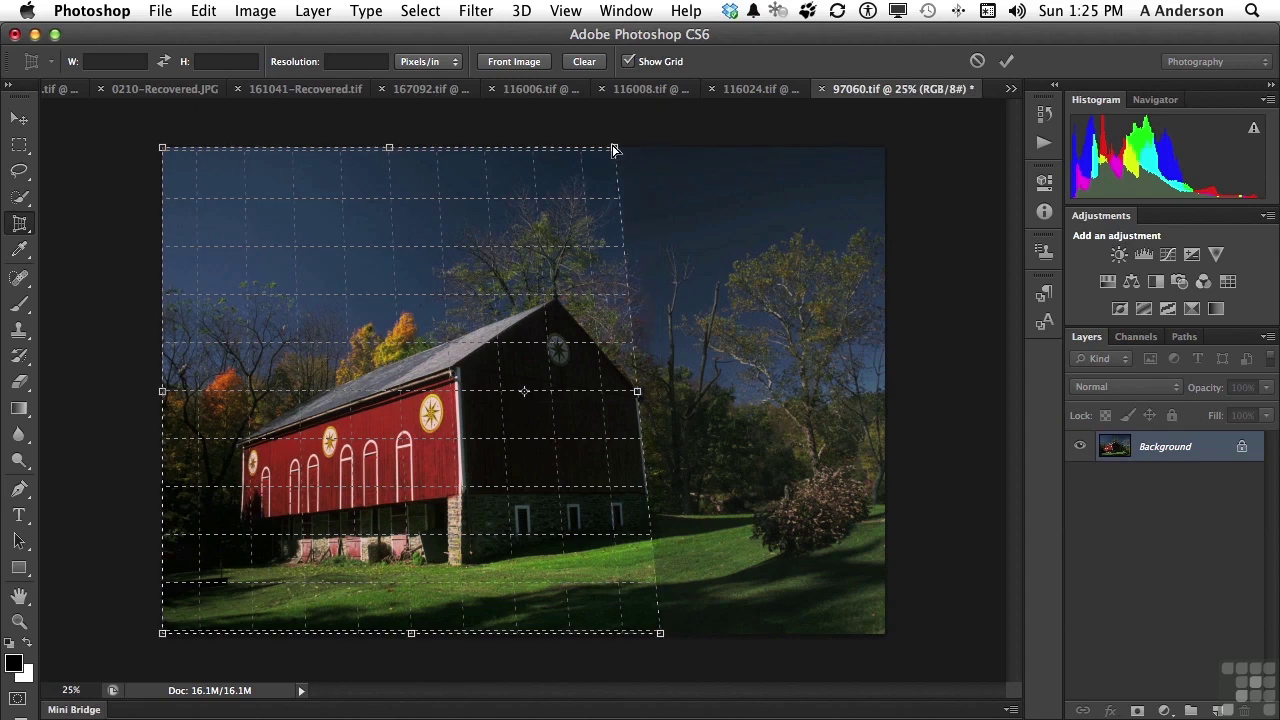
{"action": "left_click_drag", "start_coordinate": [640, 393], "coordinate": [849, 419]}
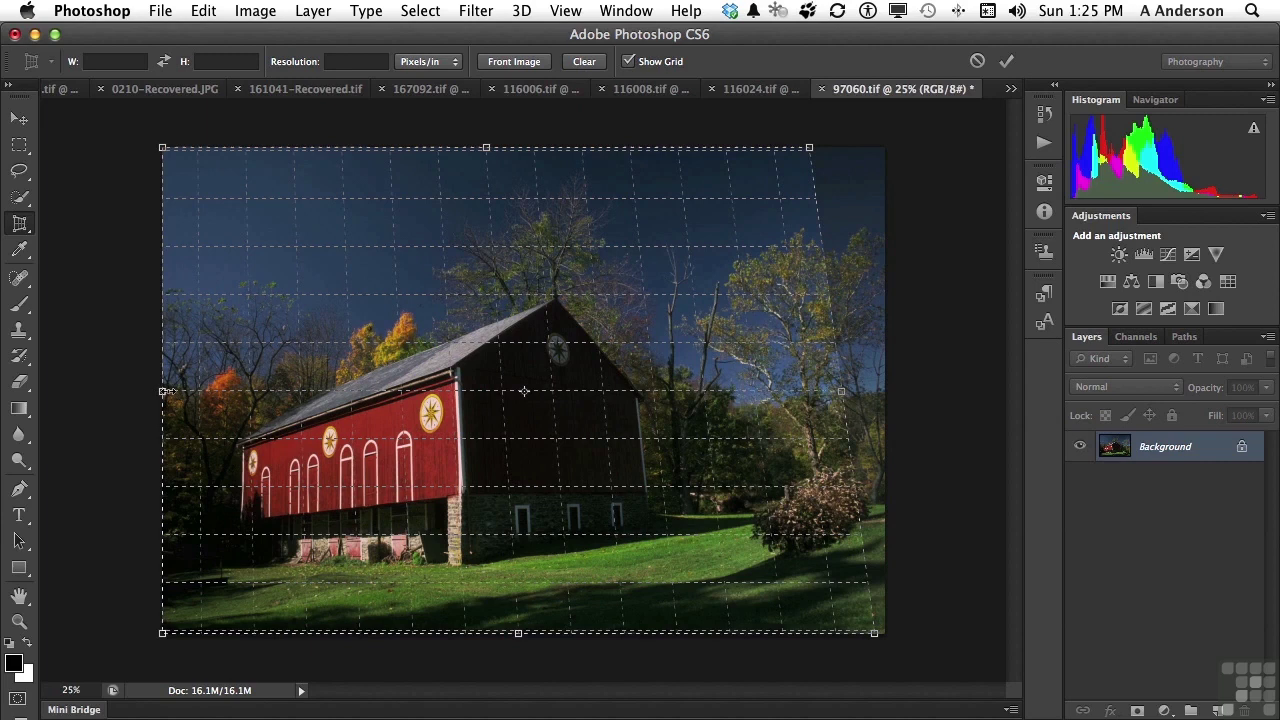
{"action": "left_click_drag", "start_coordinate": [165, 392], "coordinate": [236, 392]}
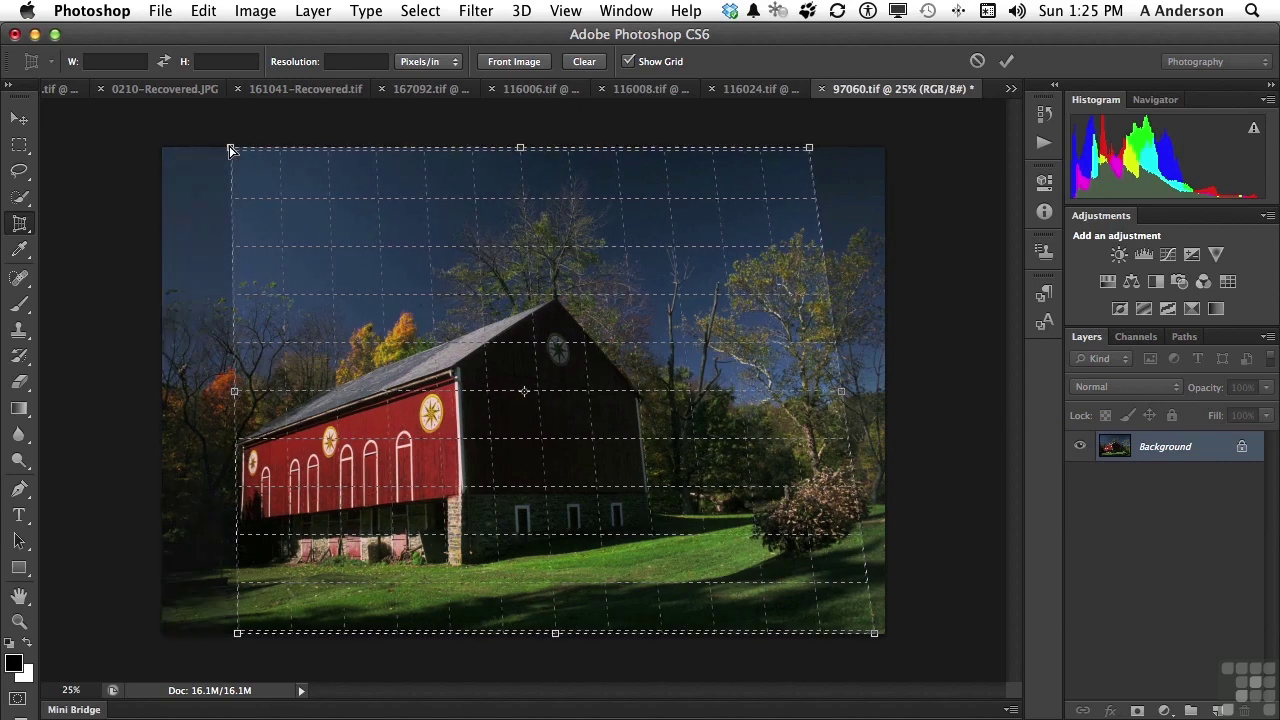
{"action": "left_click_drag", "start_coordinate": [230, 150], "coordinate": [246, 157]}
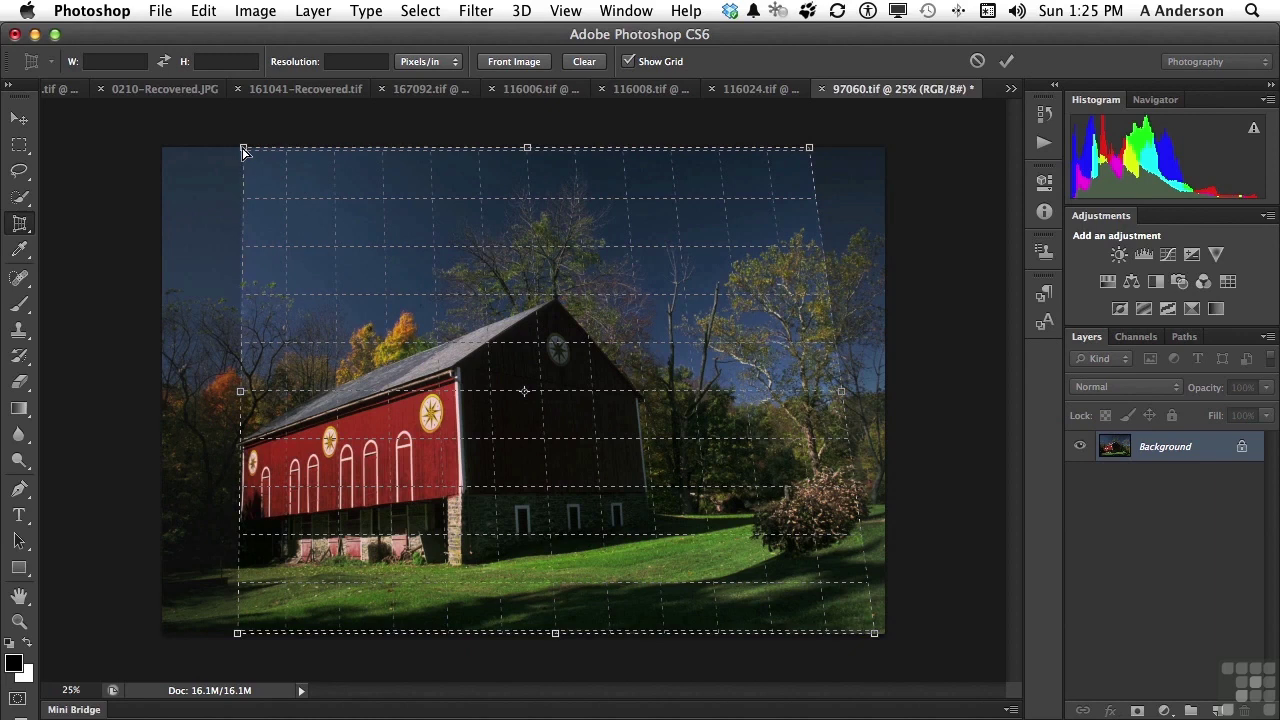
{"action": "left_click_drag", "start_coordinate": [245, 150], "coordinate": [249, 151]}
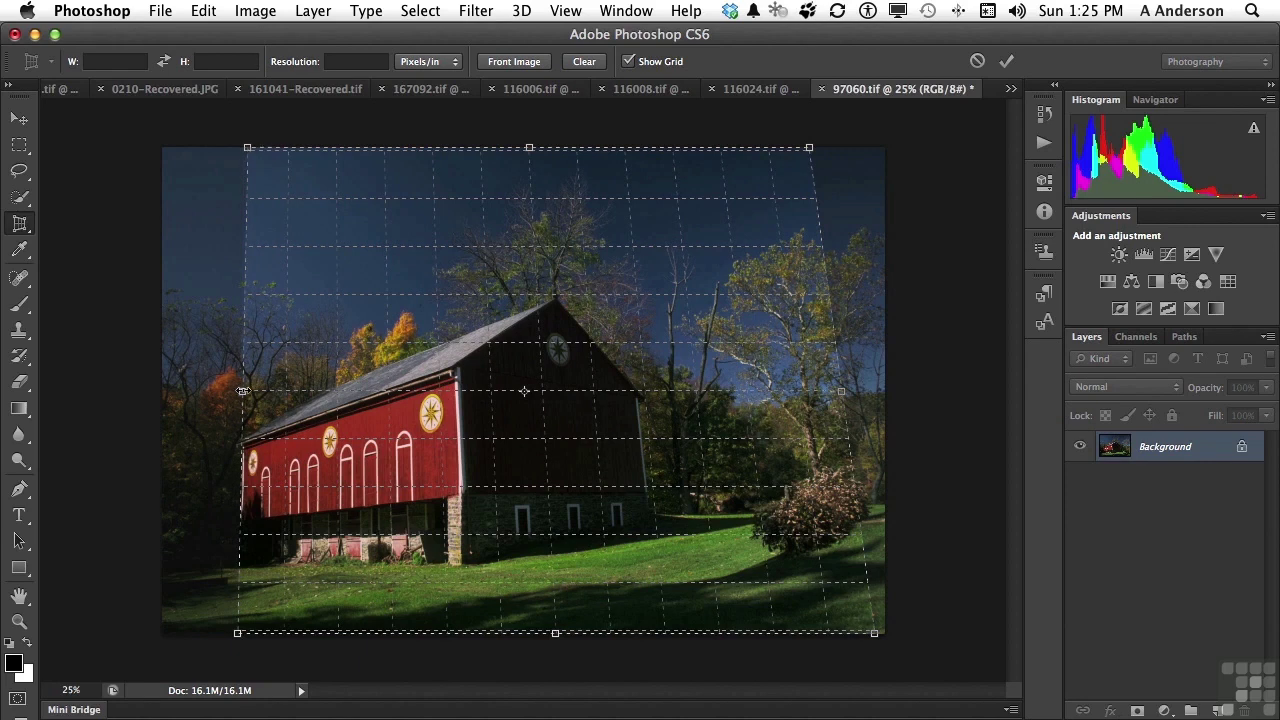
{"action": "left_click_drag", "start_coordinate": [240, 391], "coordinate": [181, 390]}
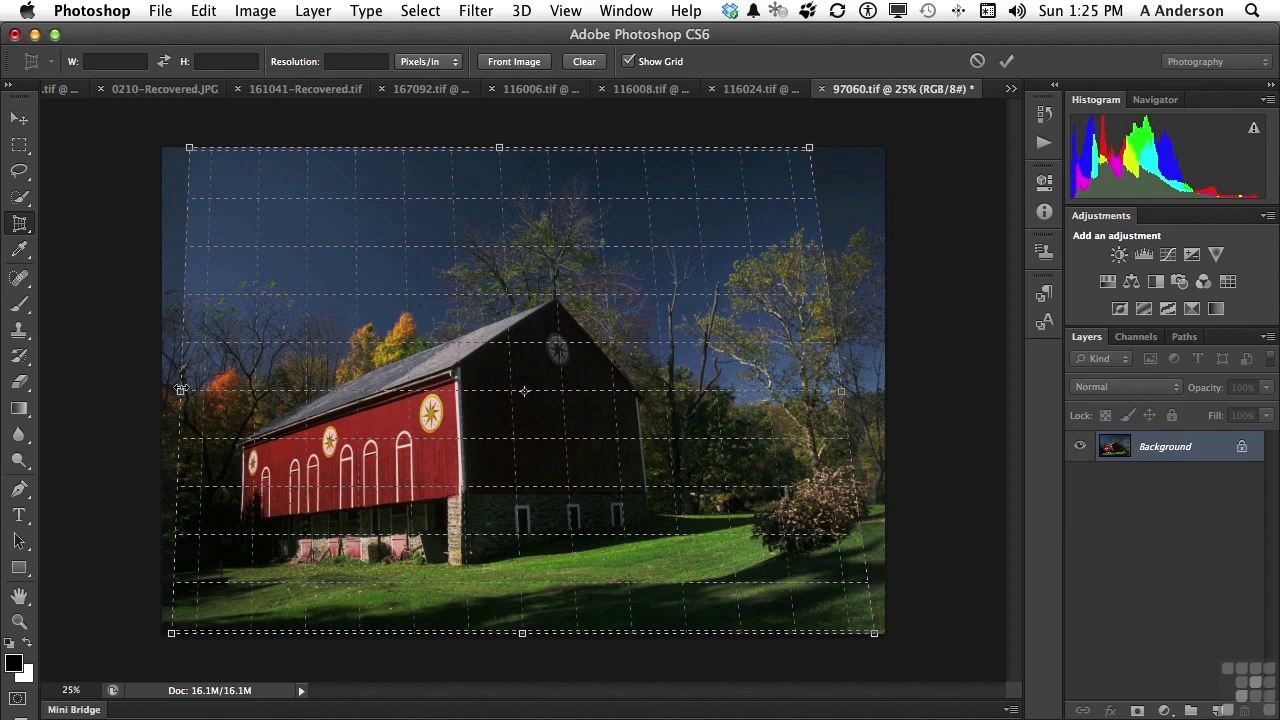
{"action": "key", "text": "Return"}
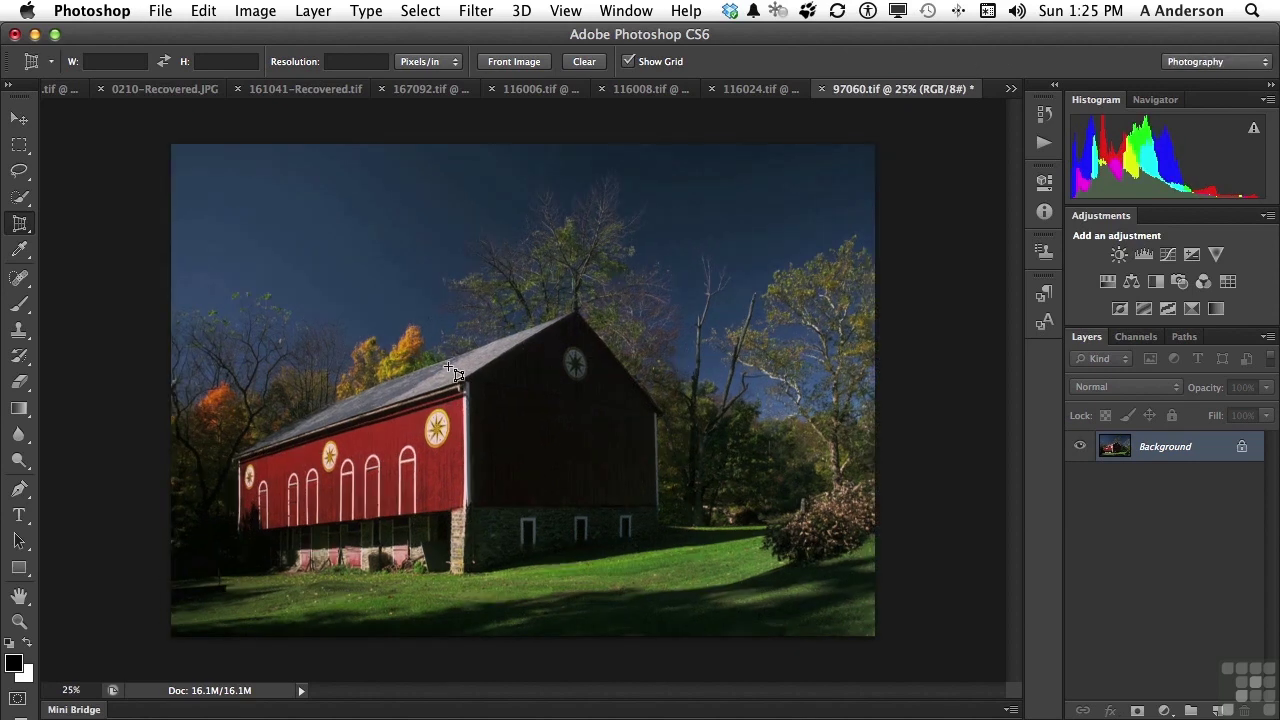